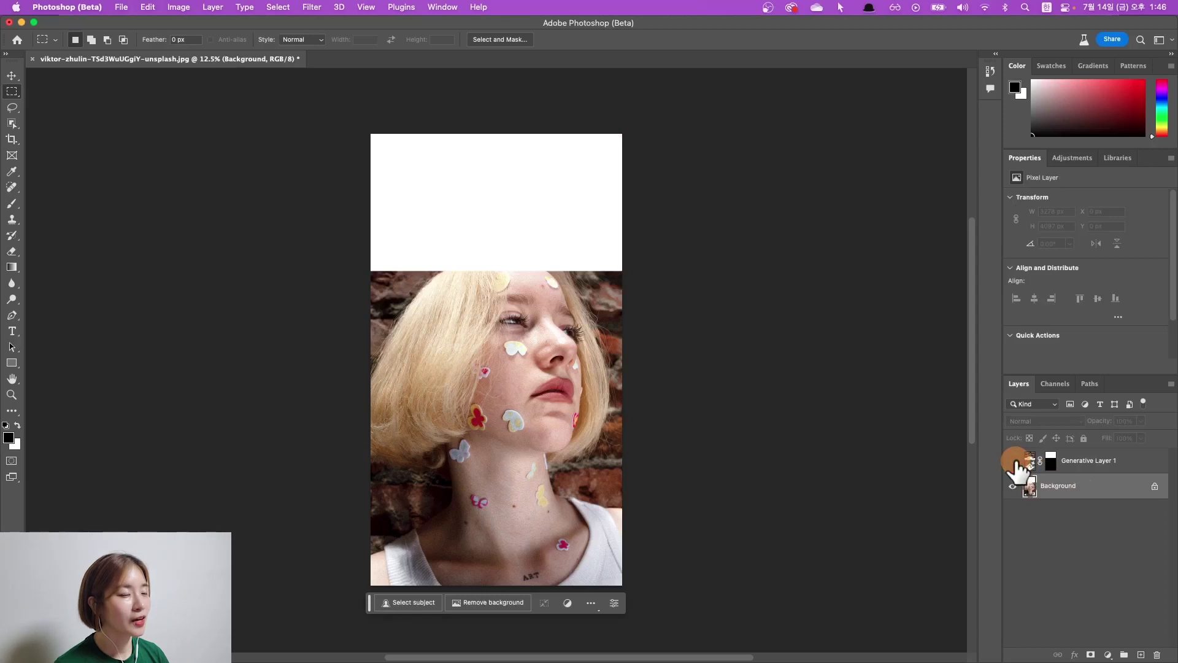
# - Show Generative Layer 1's brick-wall fill above the head and pick variation 2 of 3
pyautogui.click(1016, 470)
pyautogui.click(465, 299)
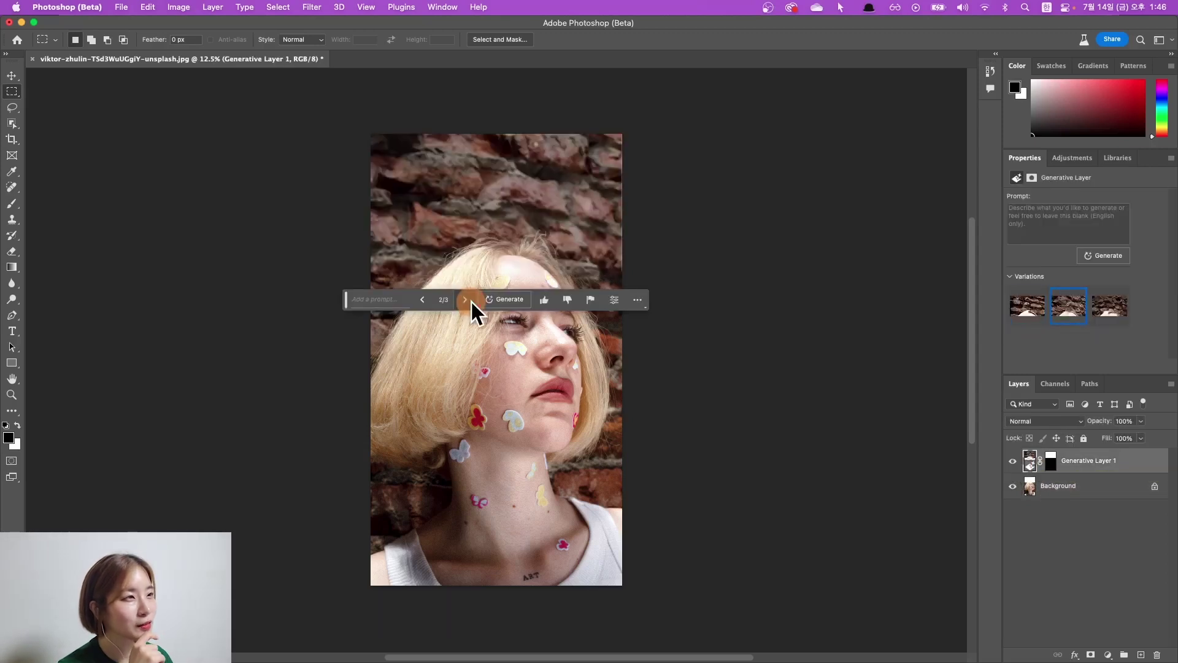
pyautogui.click(466, 299)
pyautogui.click(423, 300)
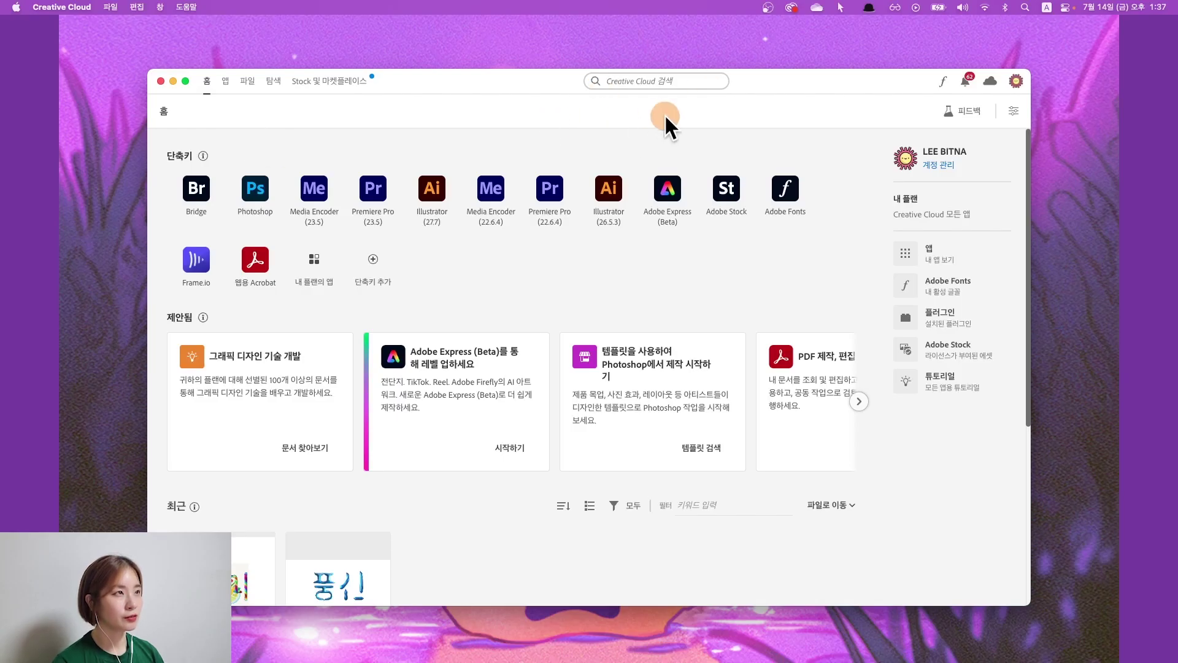
# - Install Photoshop (Beta) from Creative Cloud's Beta apps list and launch it
pyautogui.click(222, 82)
pyautogui.click(207, 387)
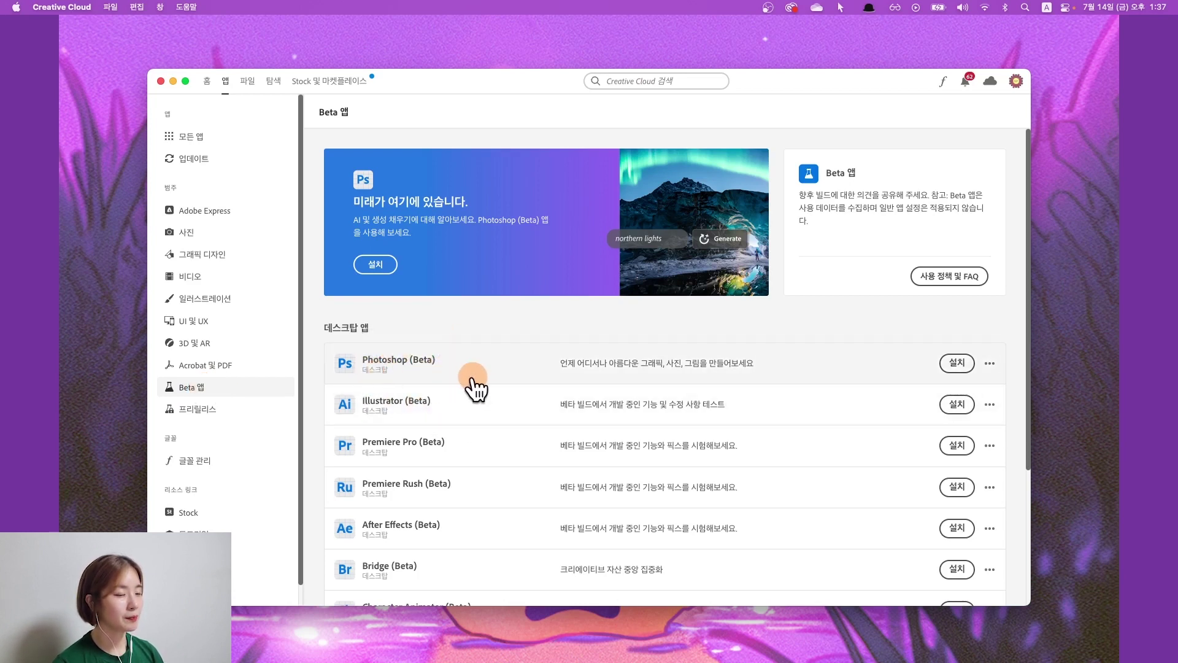
pyautogui.click(956, 366)
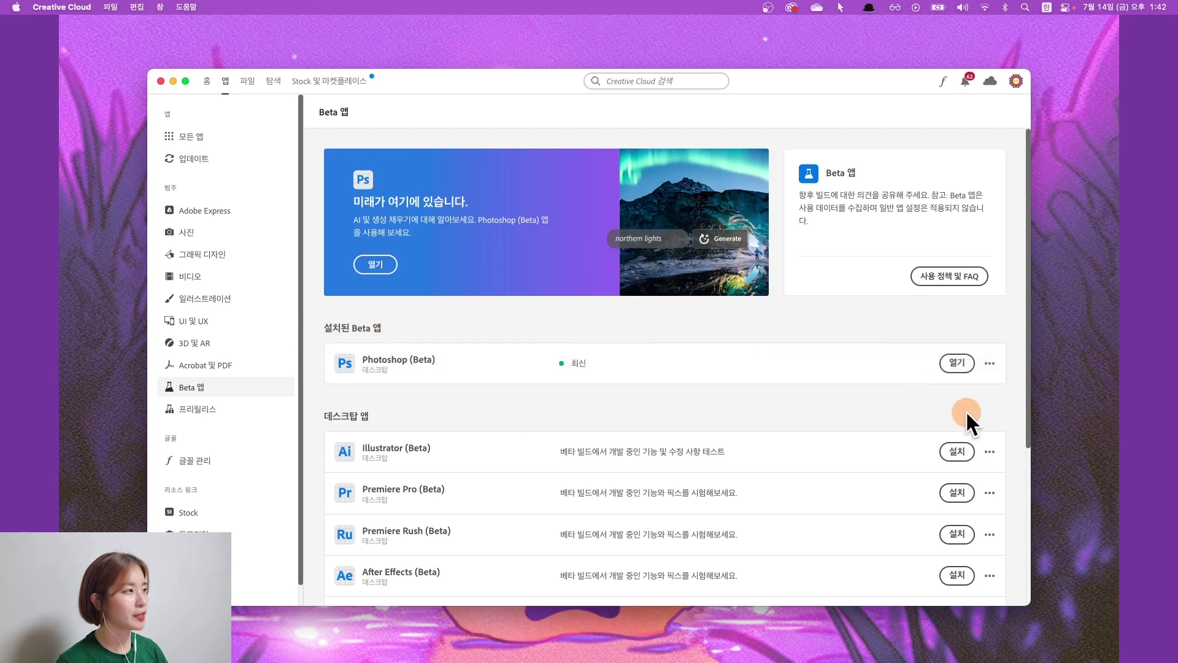
pyautogui.click(957, 363)
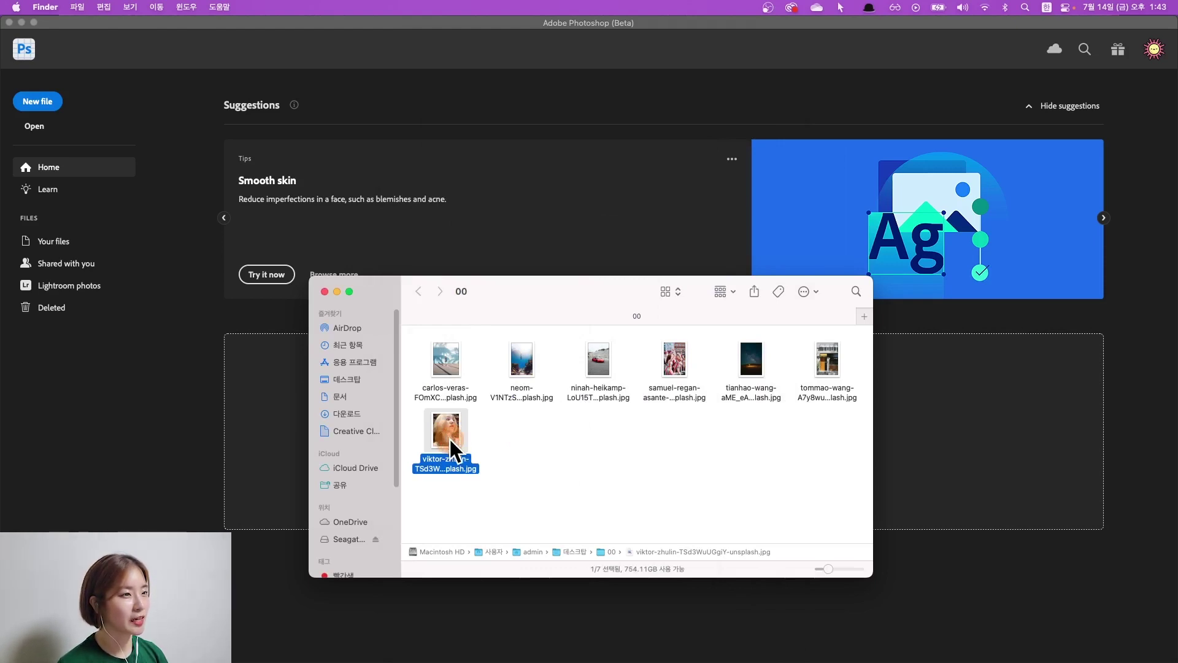
# - Open the viktor-zhulin portrait JPG and hide the Contextual Task Bar via the Window menu
pyautogui.moveTo(974, 307); pyautogui.dragTo(973, 307)
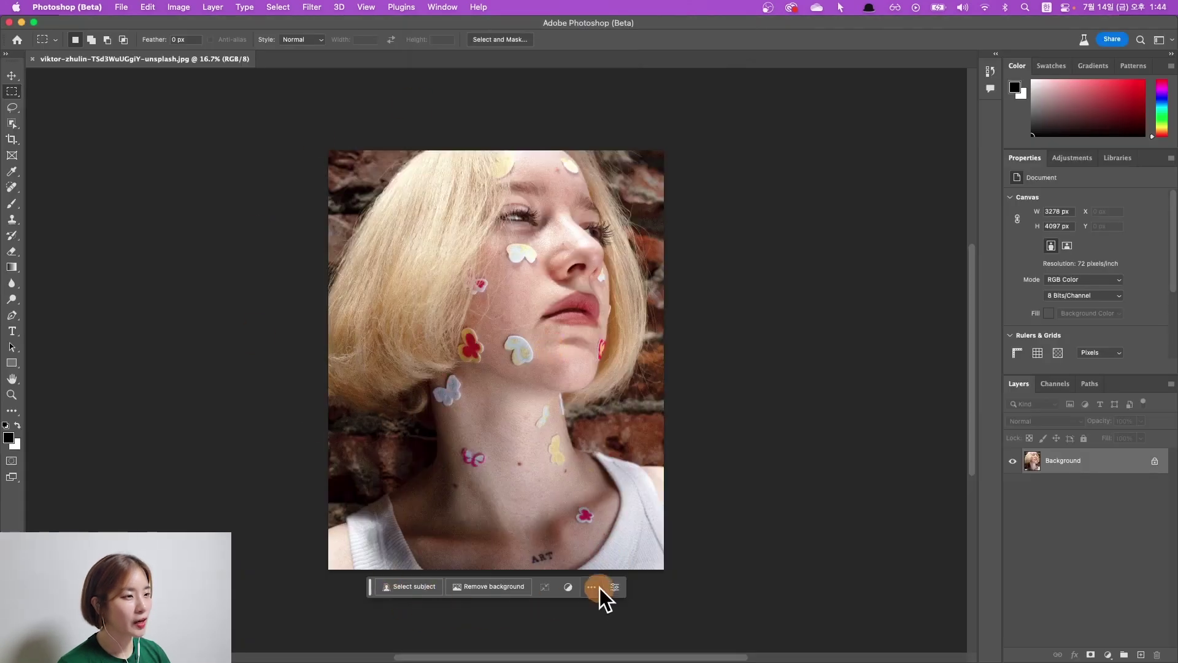
pyautogui.click(469, 584)
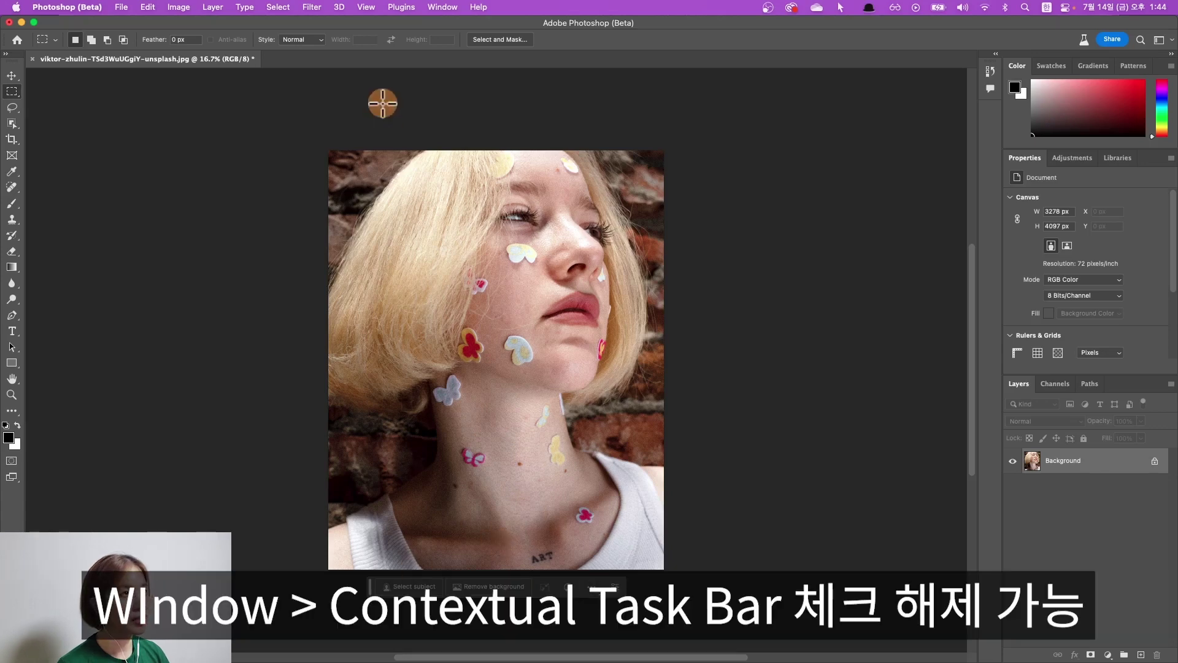
pyautogui.click(444, 11)
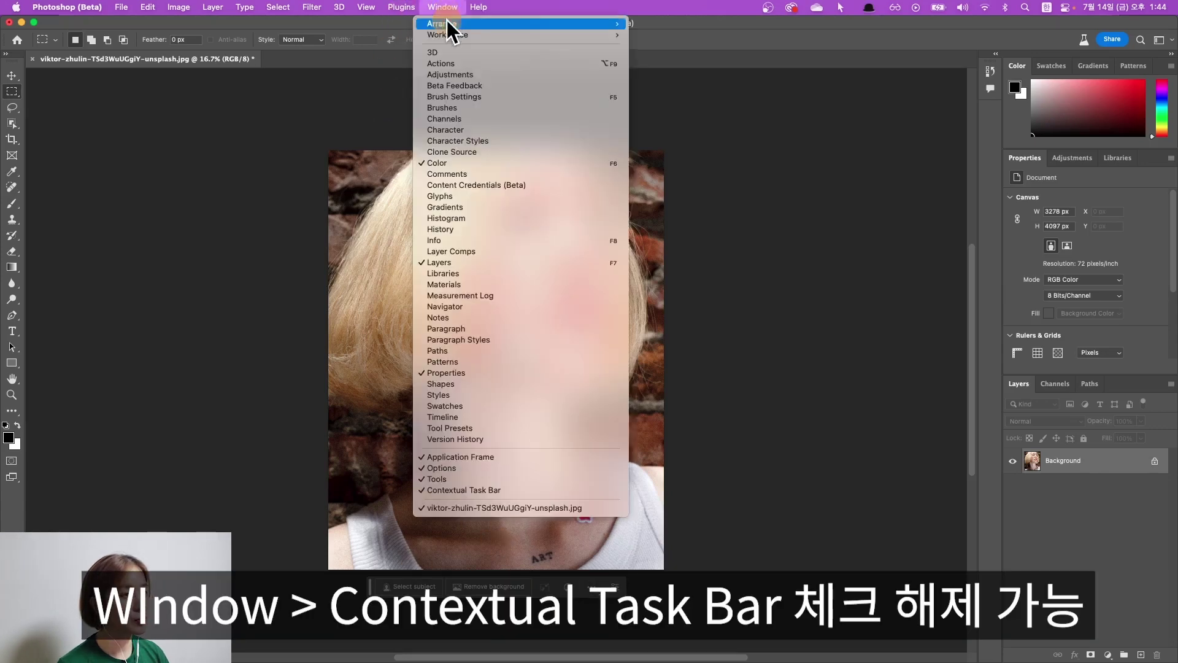
pyautogui.click(478, 490)
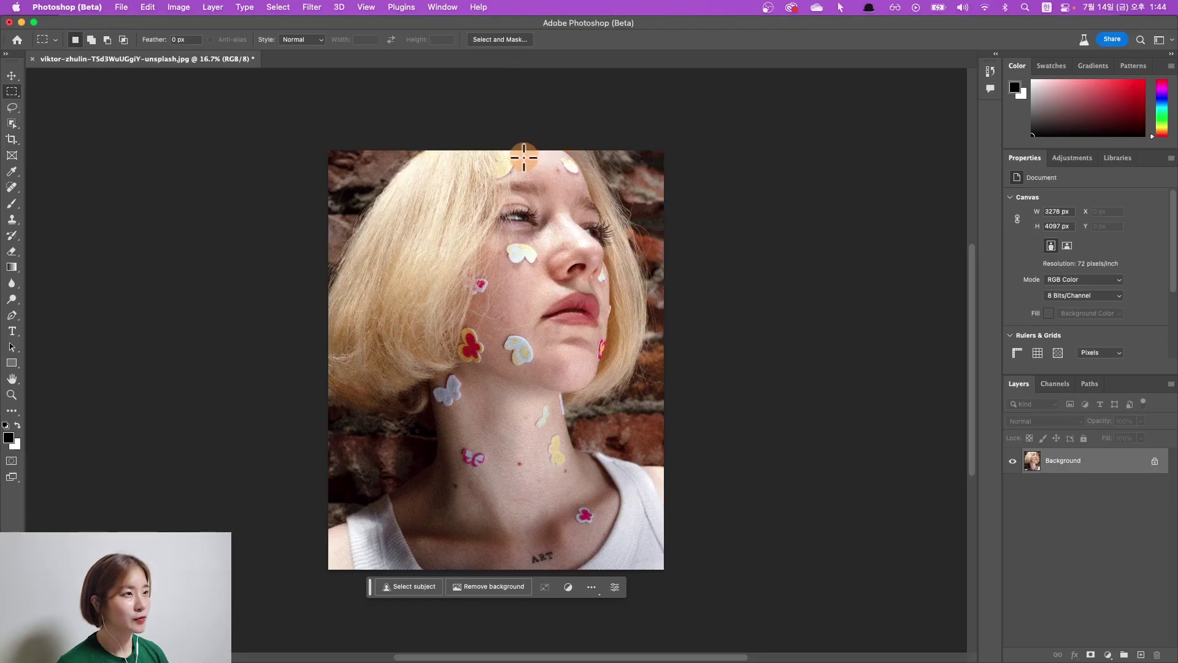
pyautogui.hotkey('ctrl', '-')
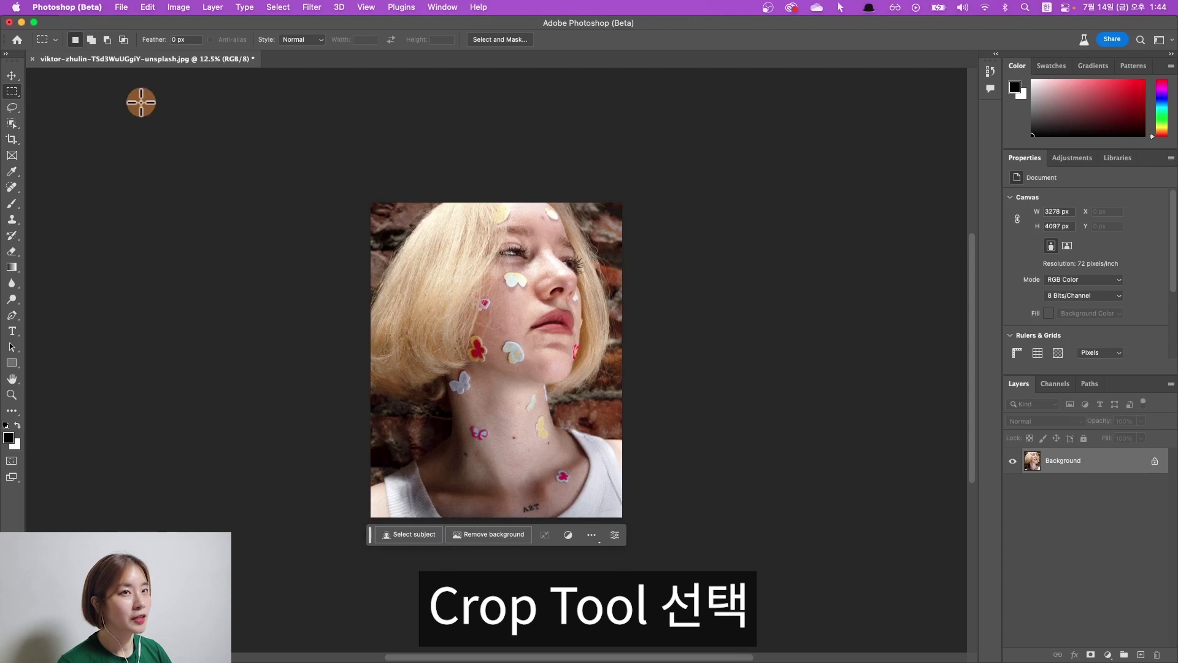
# - Crop-extend the canvas top edge upward to 5885 px tall and commit it
pyautogui.click(12, 139)
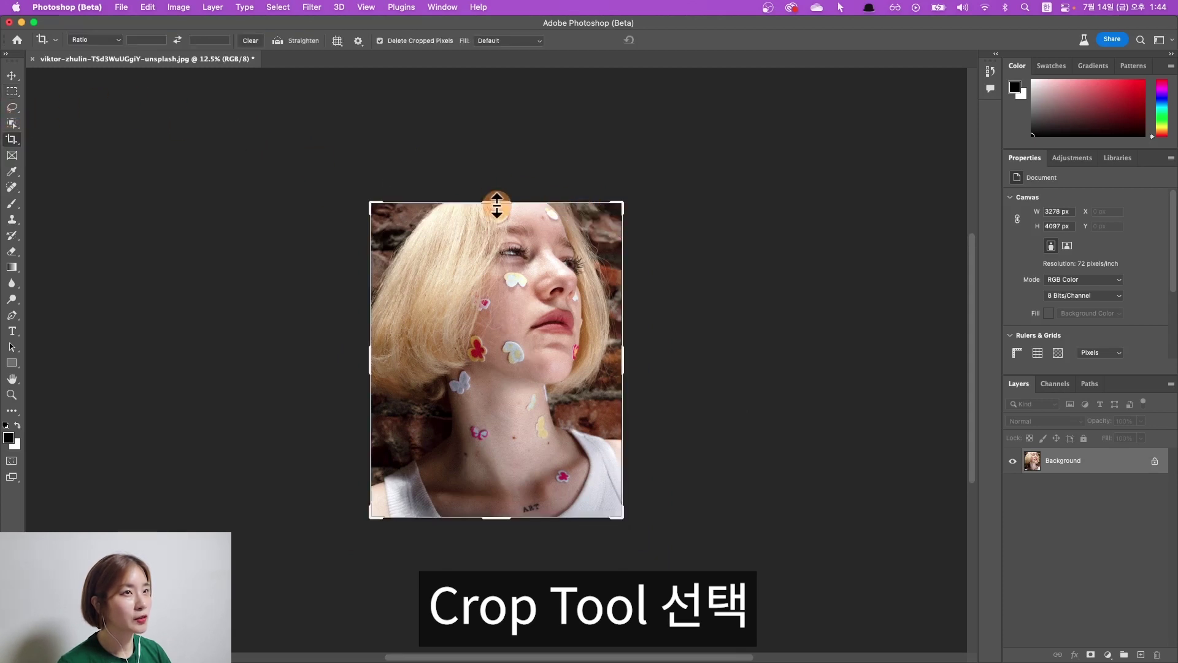
pyautogui.moveTo(497, 204); pyautogui.dragTo(503, 135)
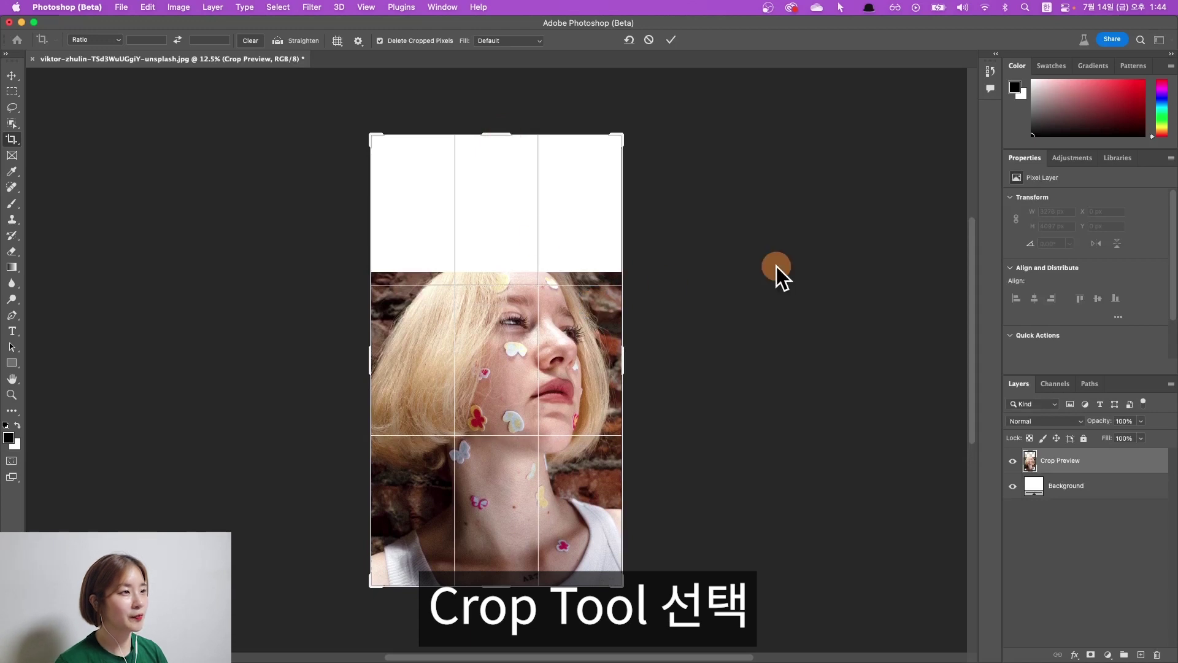
pyautogui.press('Return')
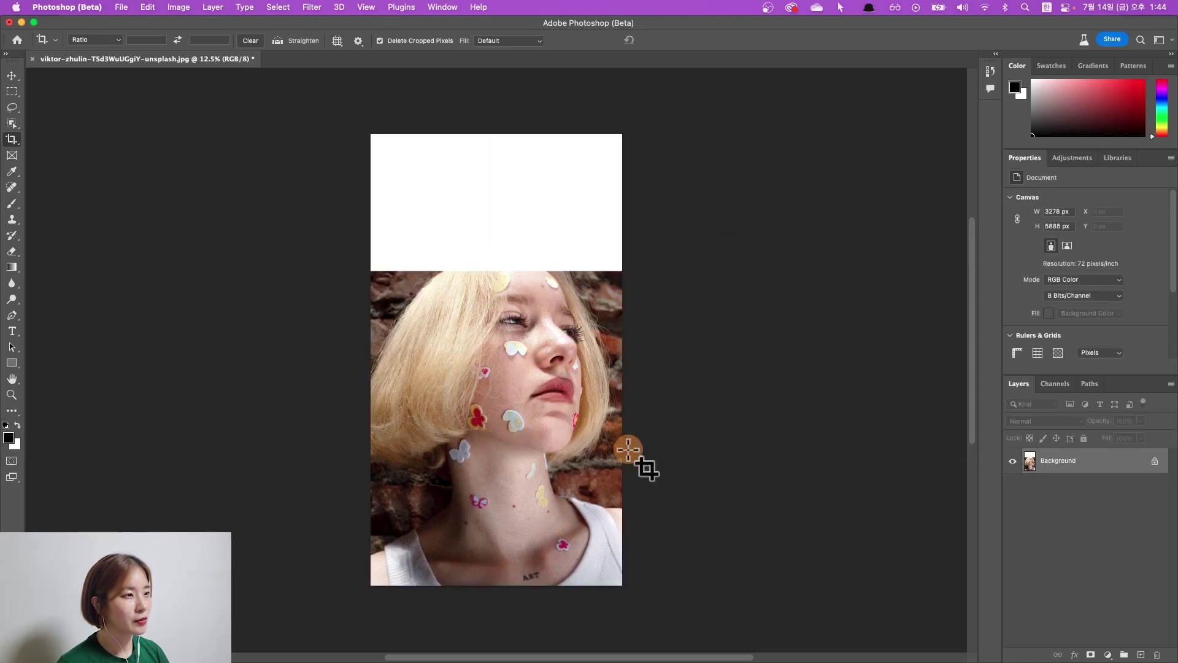
pyautogui.press('v')
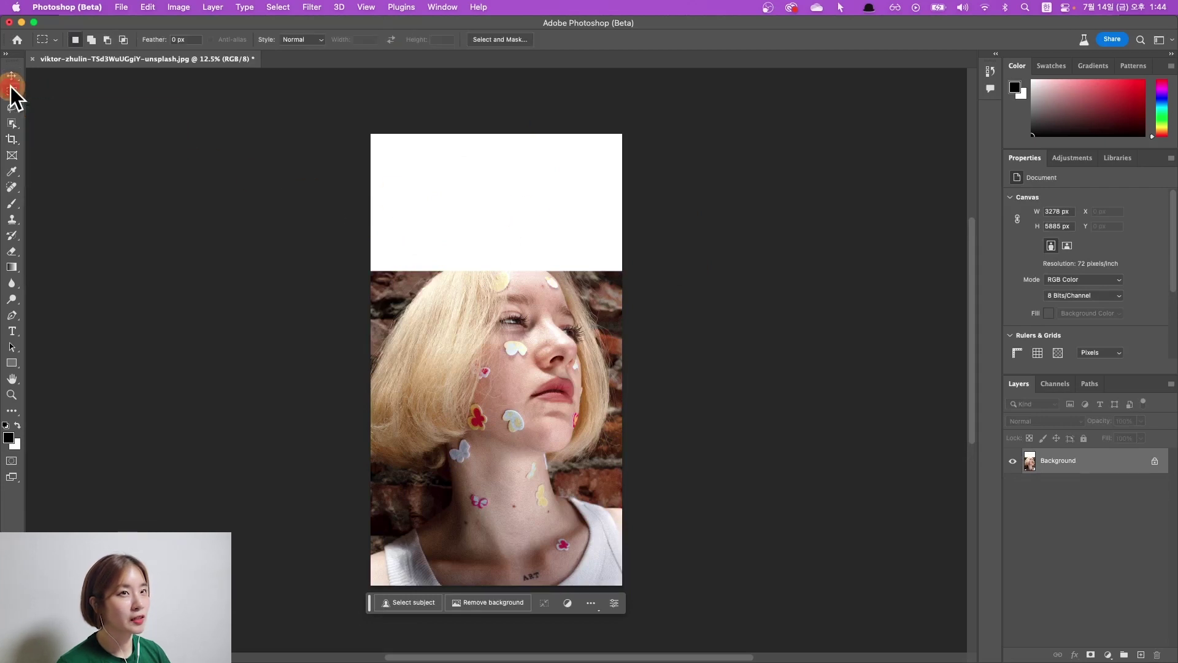
pyautogui.moveTo(10, 87); pyautogui.dragTo(96, 87)
# - Marquee-select the white strip above the head and generate a fill for it
pyautogui.moveTo(354, 127); pyautogui.dragTo(661, 278)
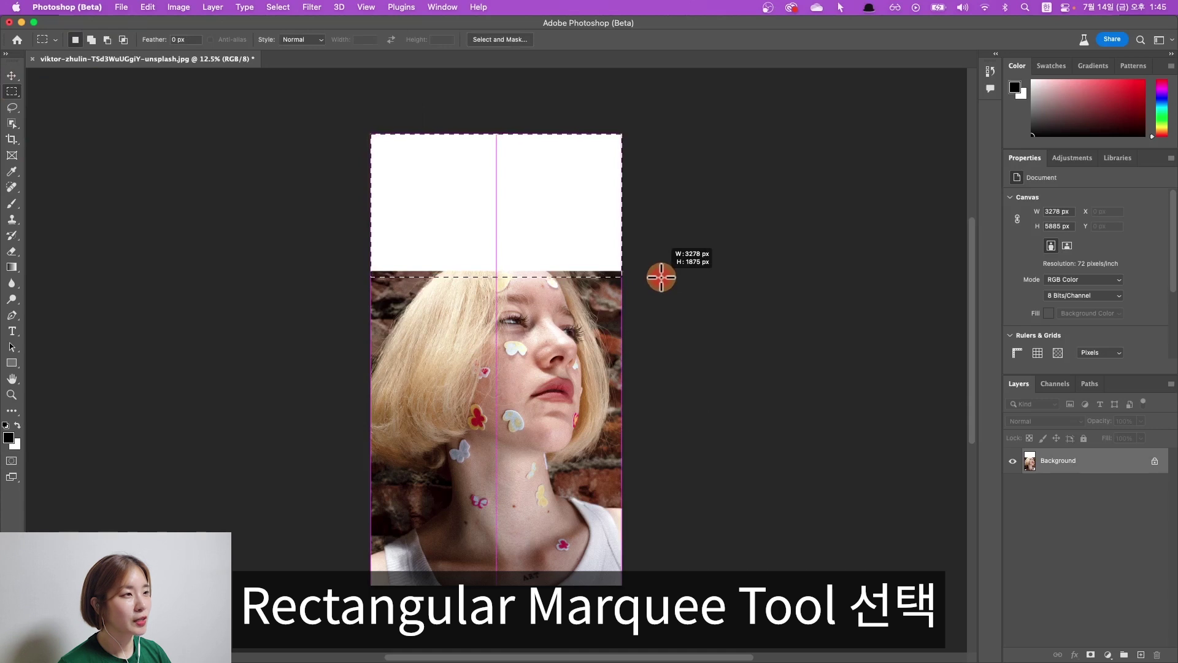
pyautogui.moveTo(661, 277); pyautogui.dragTo(661, 277)
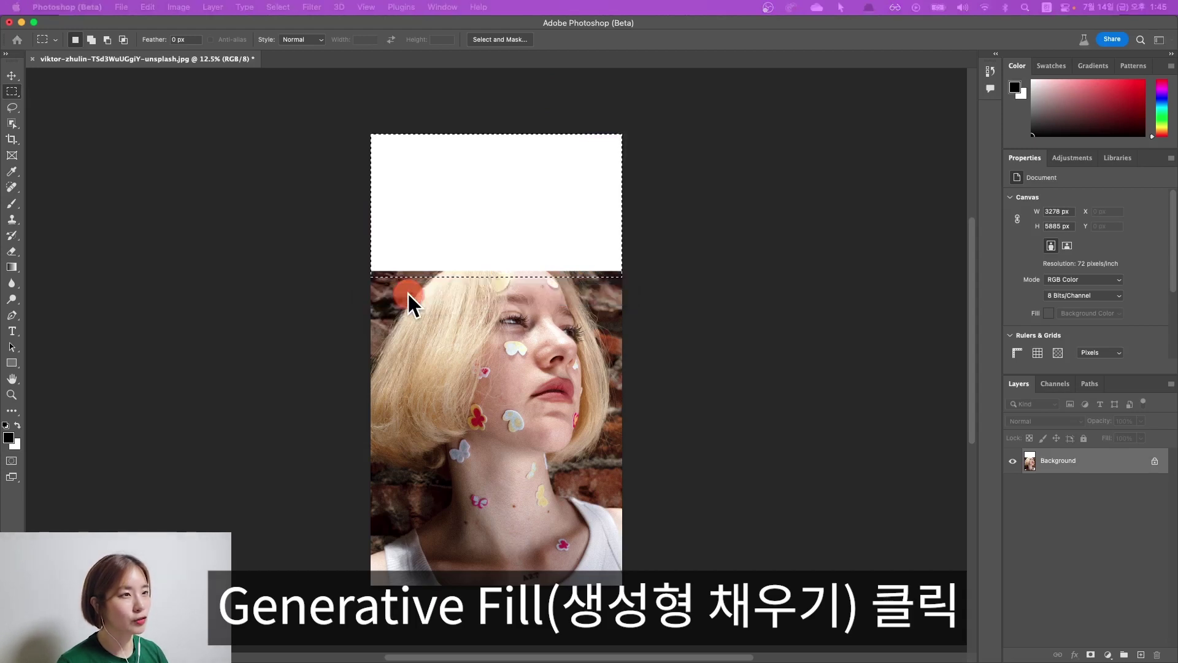
pyautogui.click(407, 293)
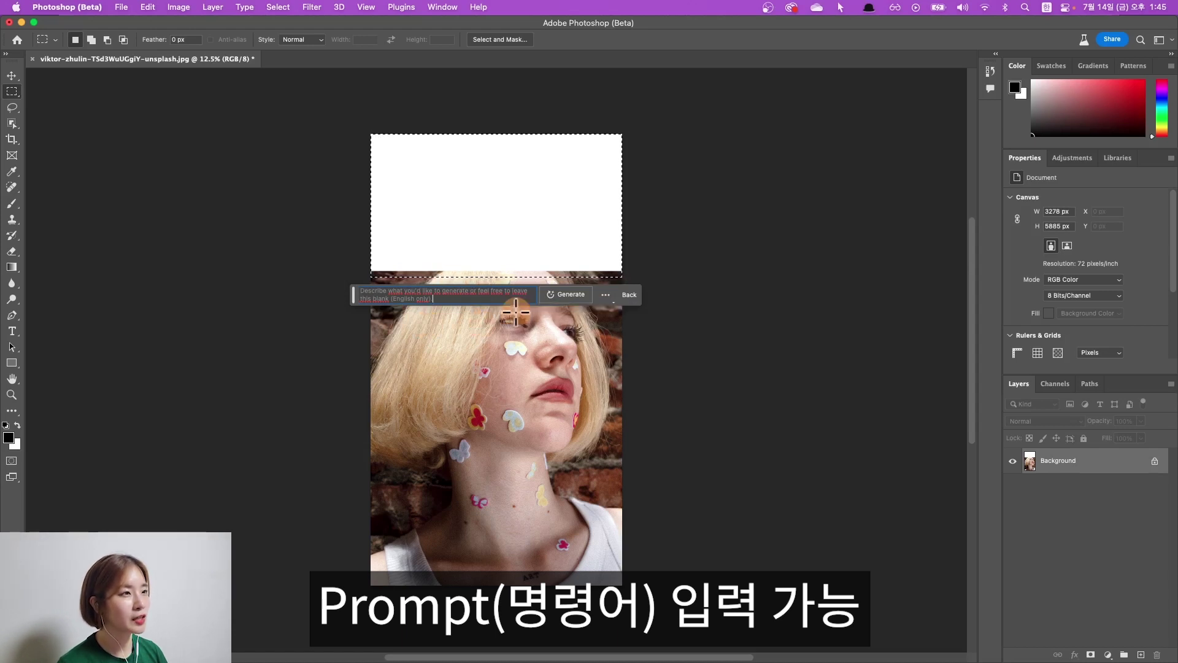
pyautogui.click(558, 295)
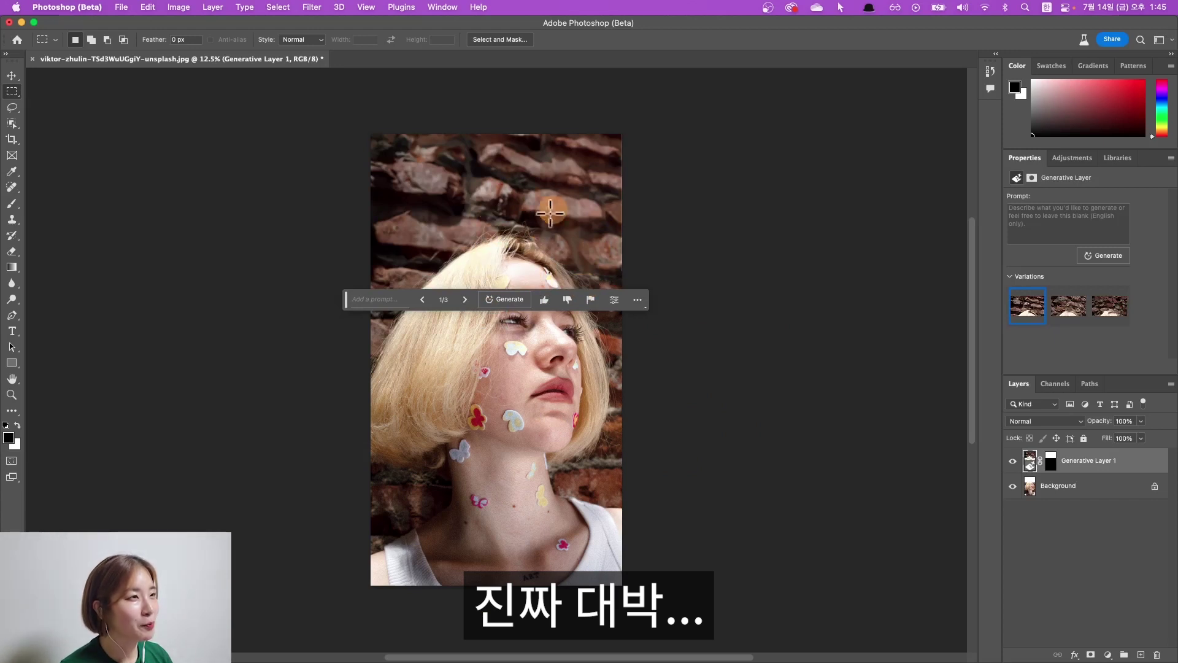
# - Compare the brick-wall variations by toggling Generative Layer 1, keeping variation 2 of 3
pyautogui.click(1089, 488)
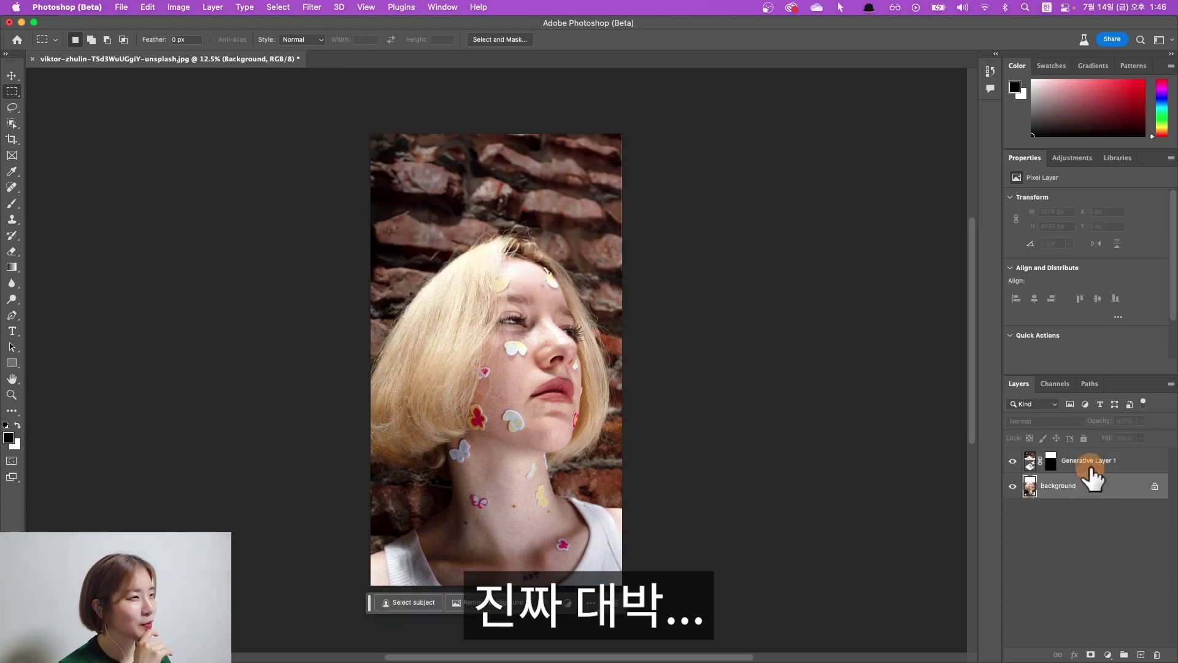
pyautogui.click(1089, 462)
pyautogui.click(471, 302)
pyautogui.click(472, 302)
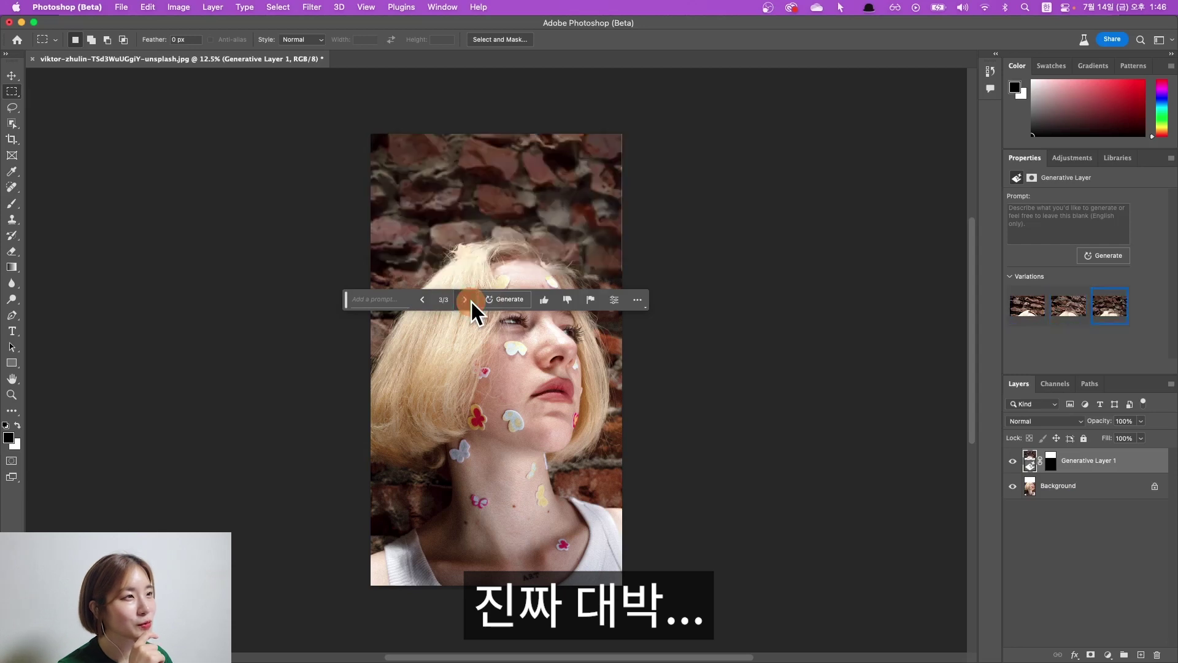
pyautogui.click(426, 304)
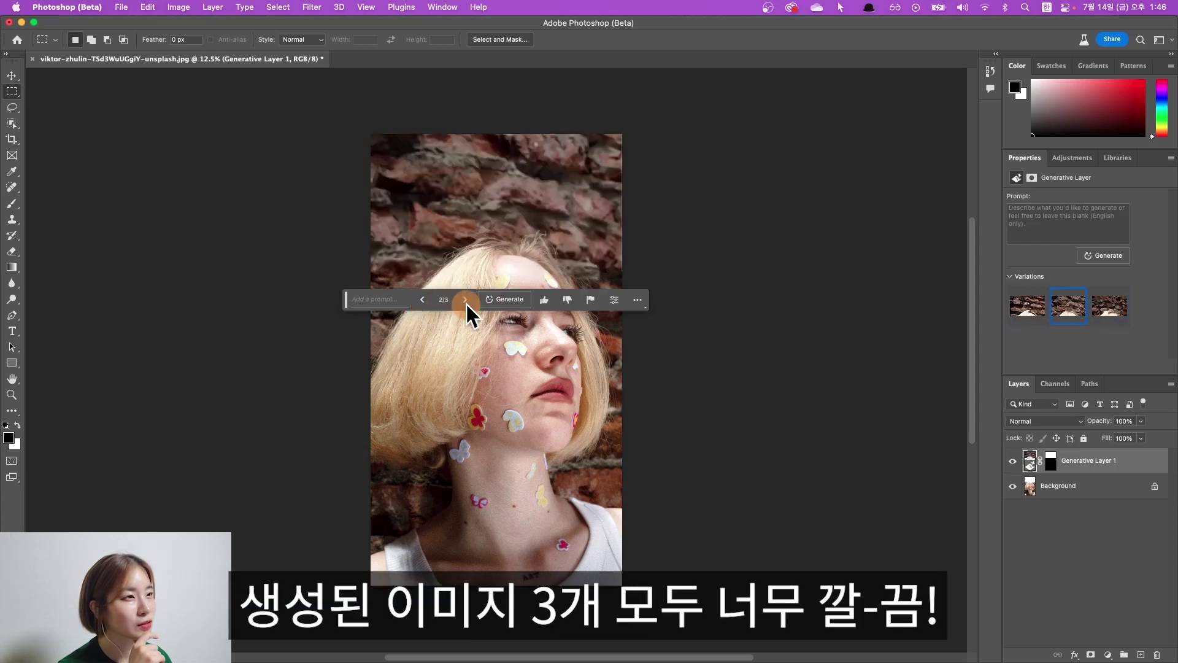
pyautogui.click(1014, 461)
pyautogui.click(1013, 461)
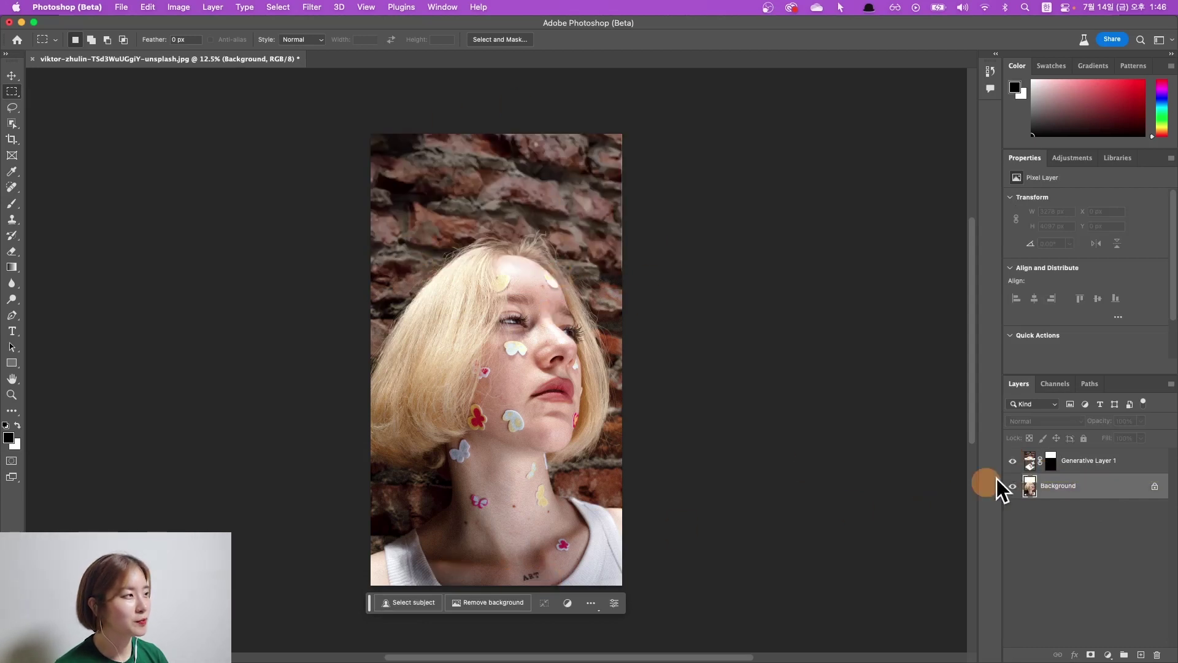
pyautogui.click(1068, 462)
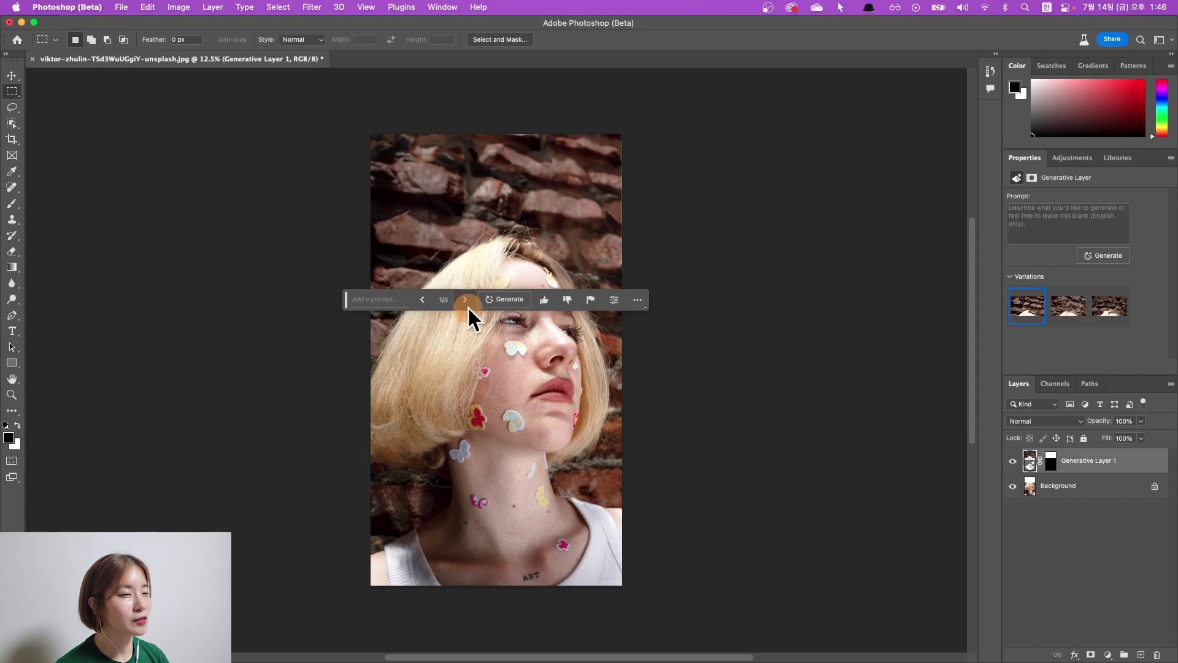
pyautogui.click(468, 307)
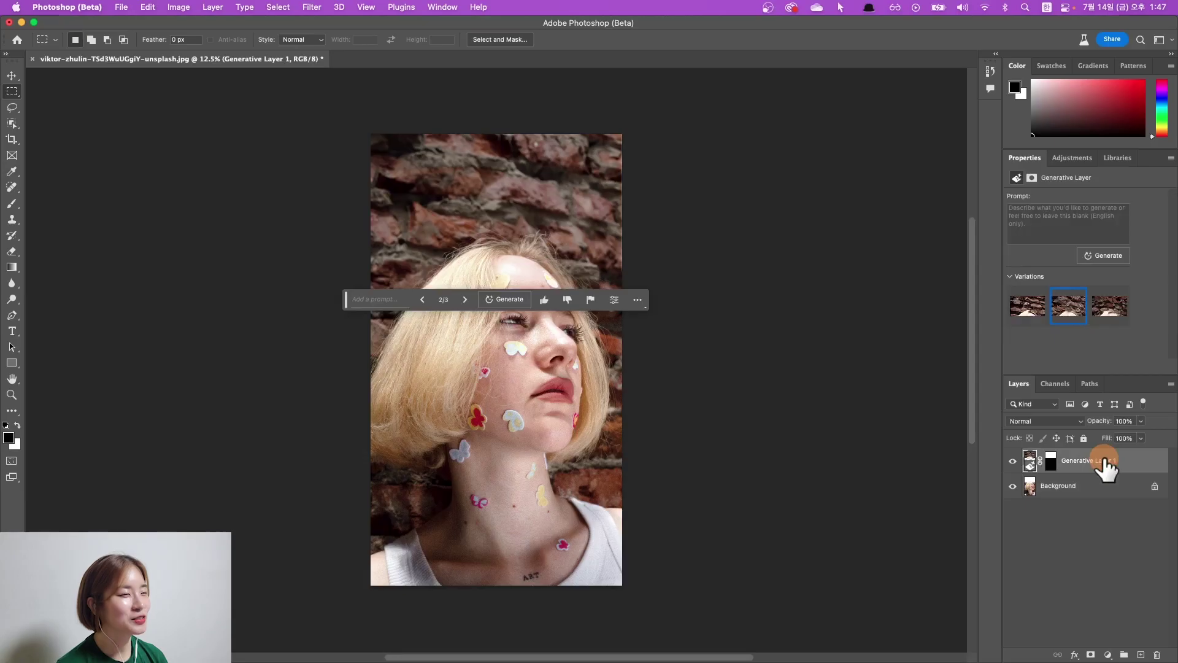
pyautogui.click(1085, 488)
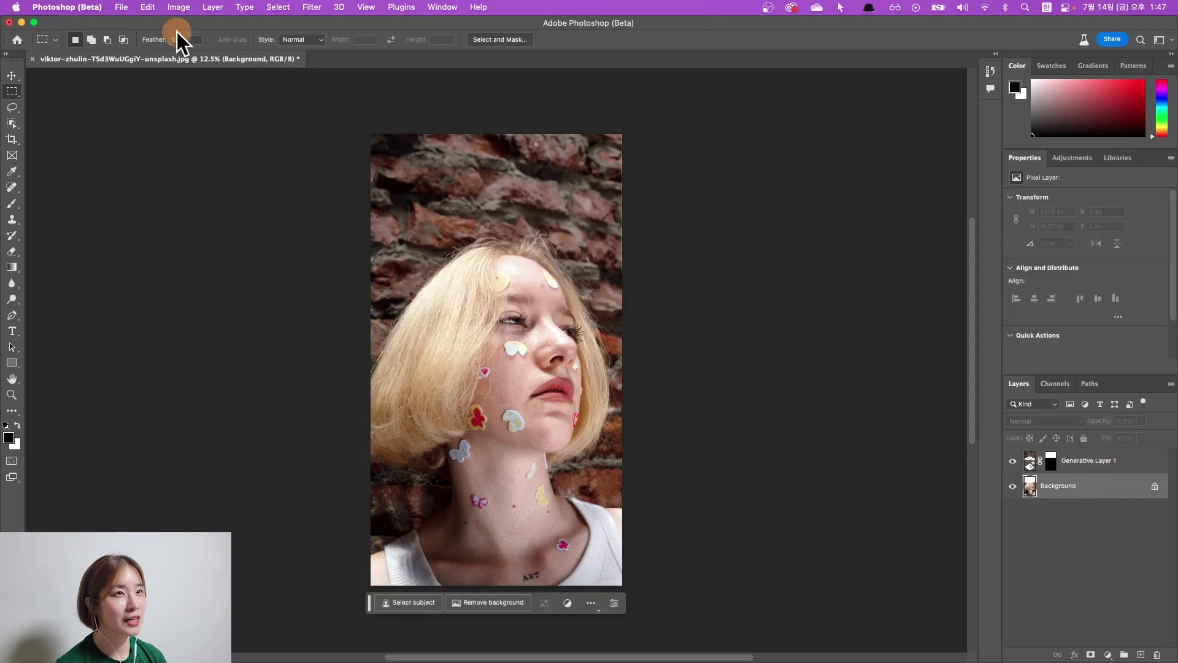
# - Export the portrait with Save for Web (Legacy) as 00.jpg
pyautogui.click(127, 8)
pyautogui.moveTo(133, 202)
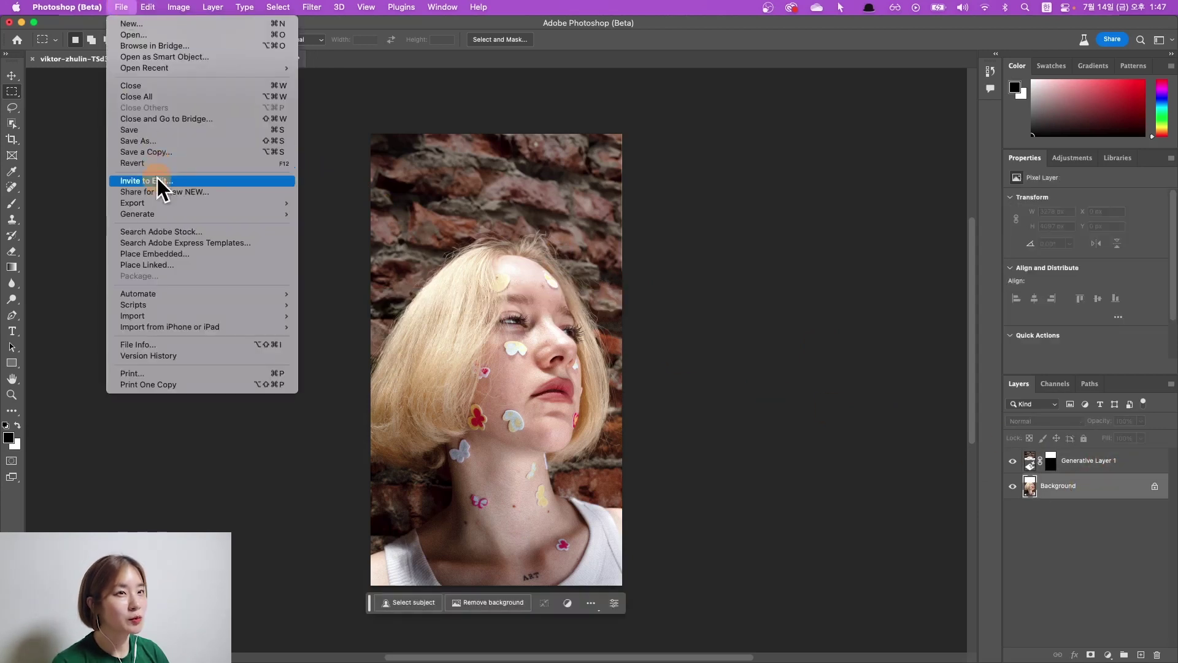
pyautogui.click(348, 248)
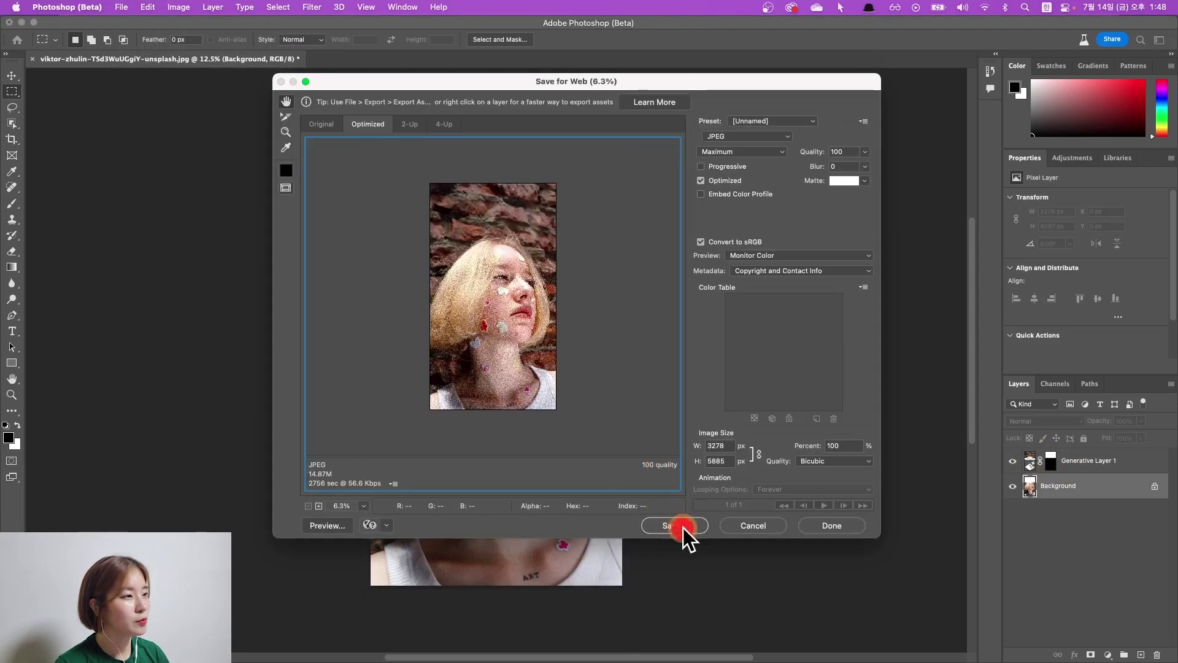
pyautogui.click(683, 526)
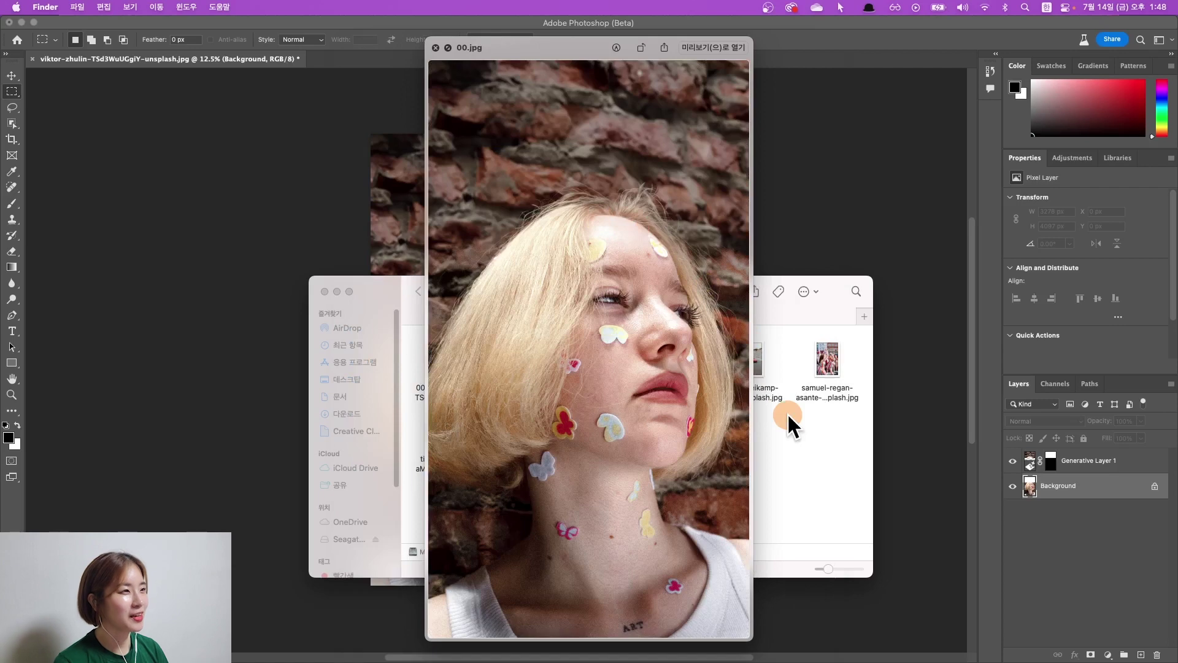
pyautogui.click(507, 176)
# - Close the portrait document without saving changes
pyautogui.press('super+w')
pyautogui.click(553, 274)
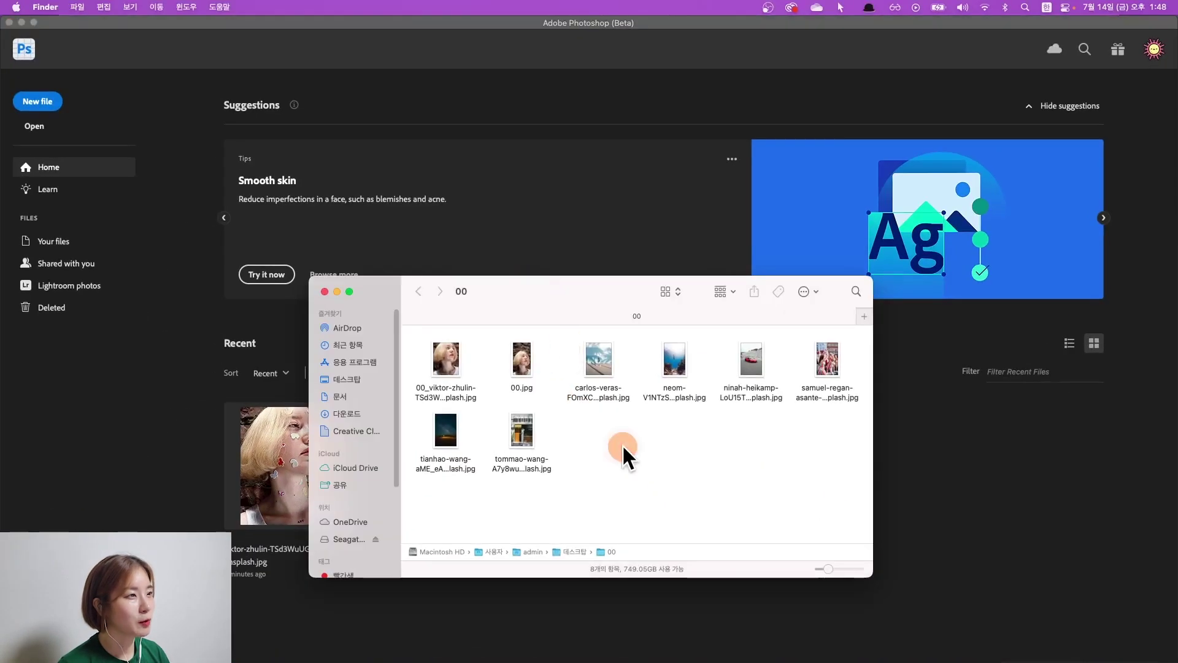
pyautogui.click(607, 367)
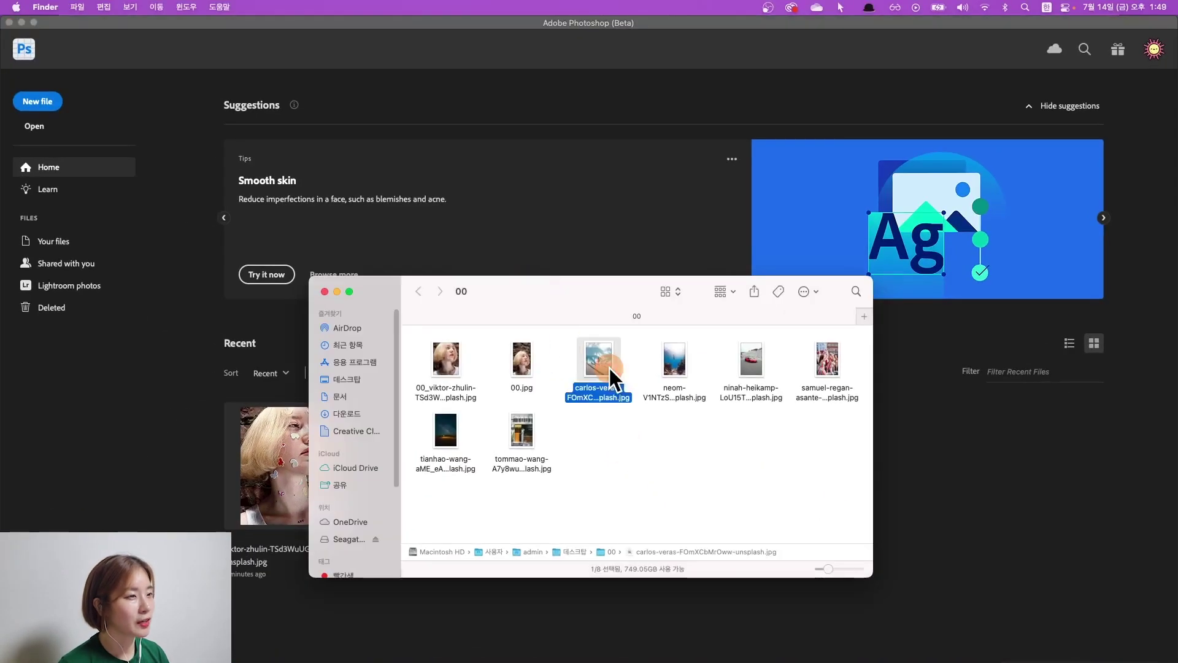
# - Open the neom underwater diver photo in Photoshop and zoom out
pyautogui.click(674, 367)
pyautogui.moveTo(682, 378); pyautogui.dragTo(996, 503)
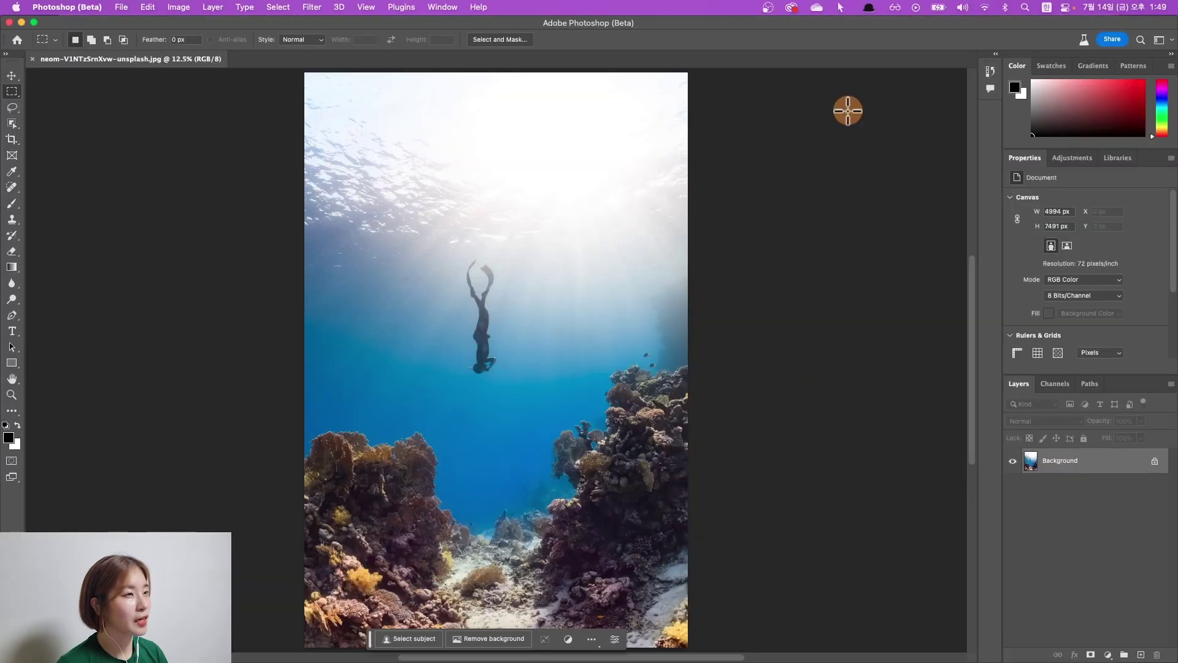
pyautogui.press('super+minus')
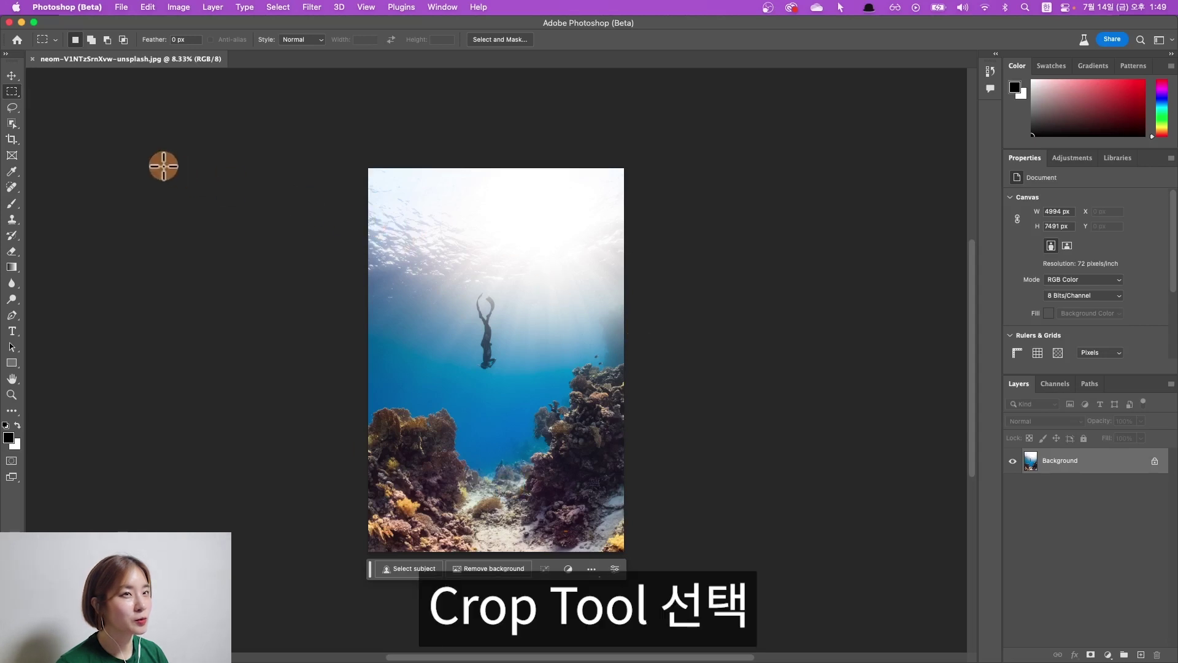
# - Widen the canvas equally on both sides with the Crop tool to about 7896 px
pyautogui.click(11, 138)
pyautogui.moveTo(624, 360)
pyautogui.mouseDown()
pyautogui.moveTo(712, 355)
pyautogui.moveTo(699, 356)
pyautogui.mouseUp()
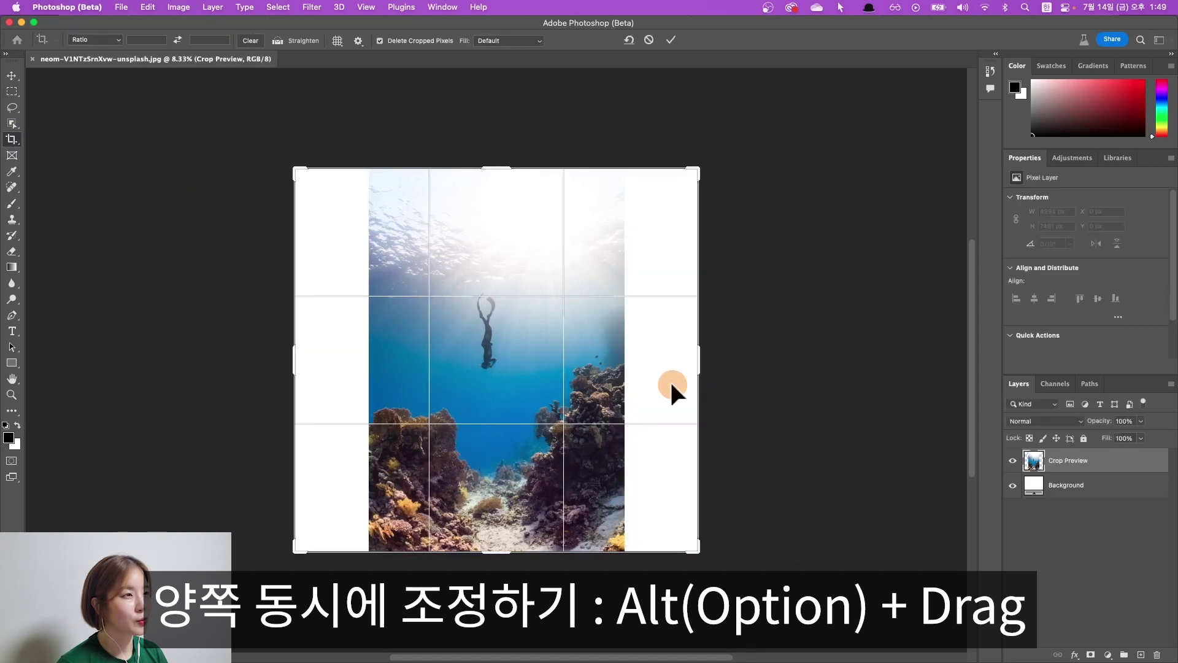
pyautogui.press('Return')
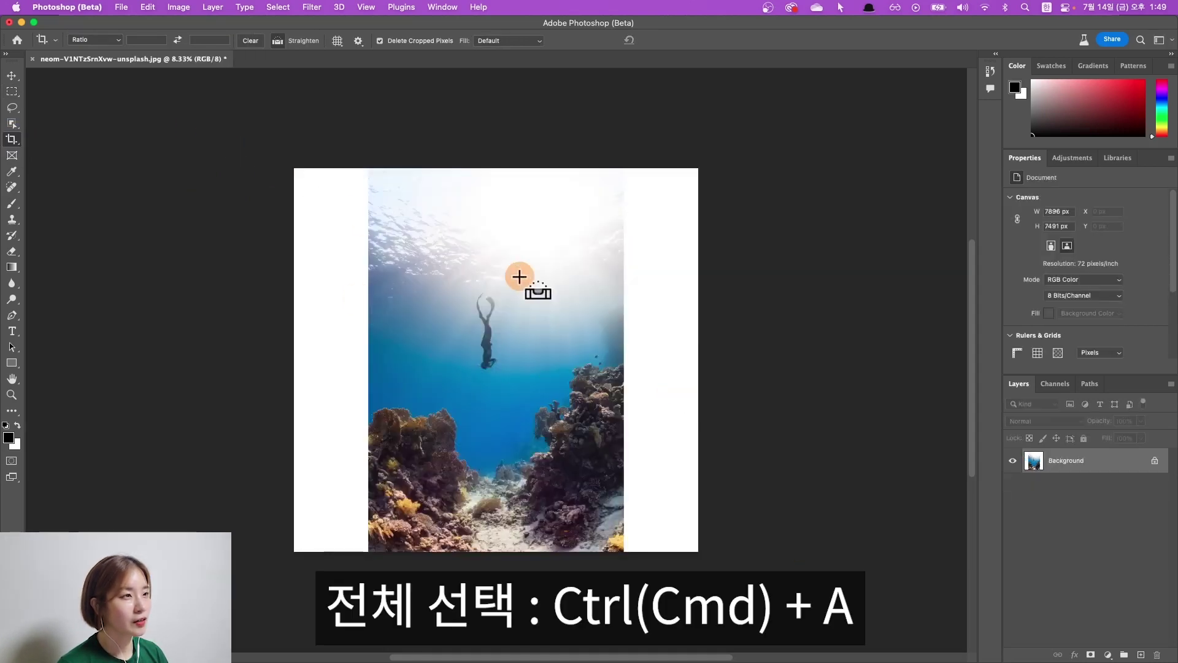
# - Select only the white side margins and Generative Fill them with an empty prompt
pyautogui.press('super+a')
pyautogui.click(12, 91)
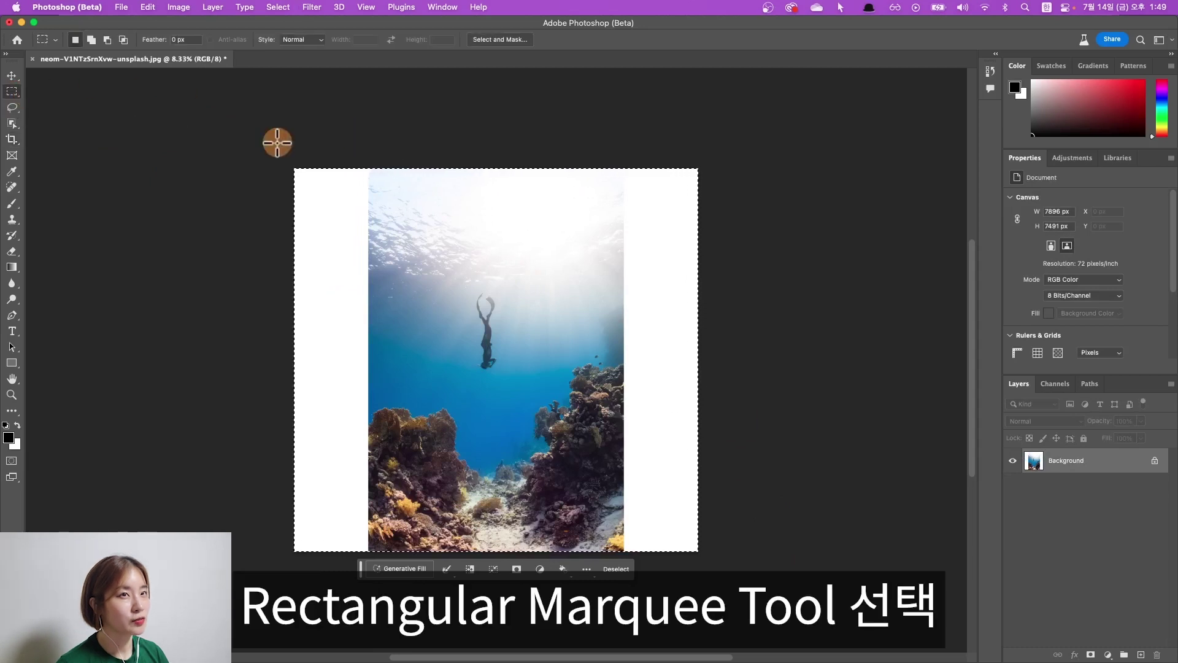
pyautogui.moveTo(372, 169)
pyautogui.mouseDown()
pyautogui.moveTo(497, 317)
pyautogui.moveTo(618, 566)
pyautogui.mouseUp()
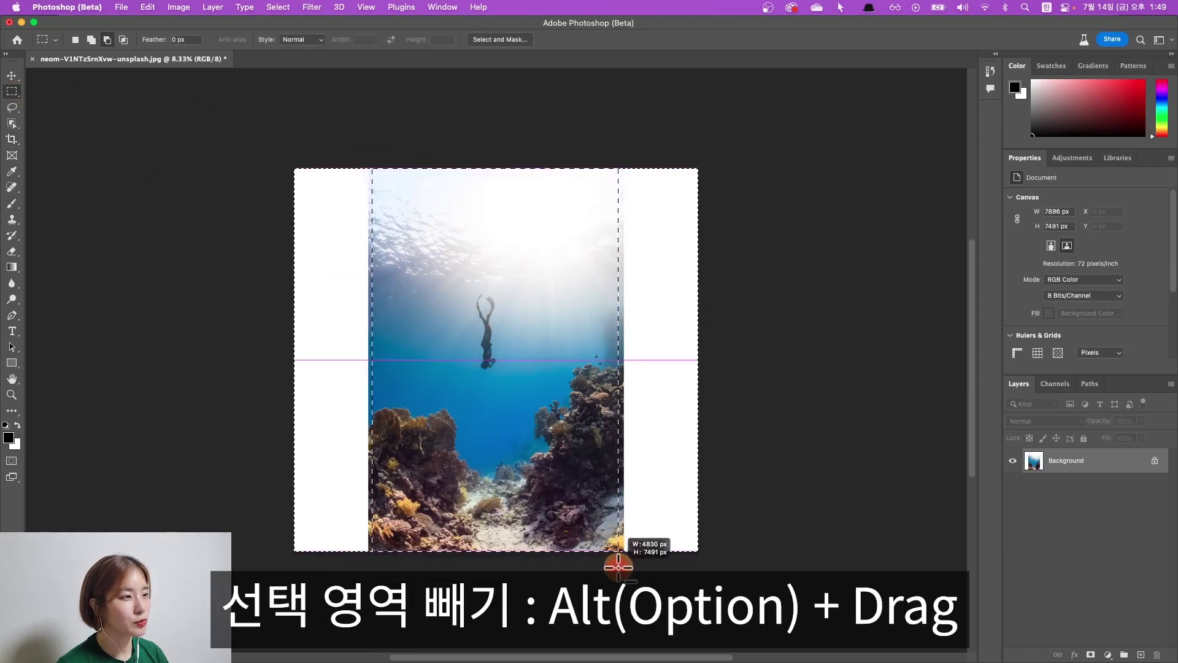
pyautogui.moveTo(619, 566); pyautogui.dragTo(620, 566)
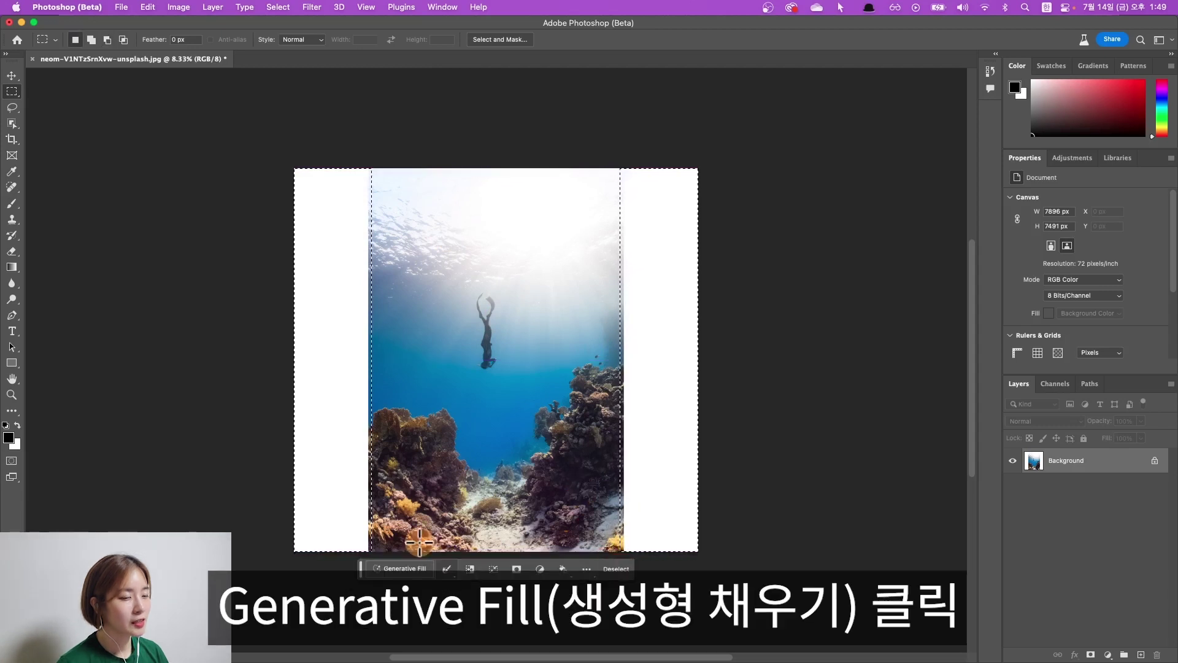
pyautogui.click(399, 570)
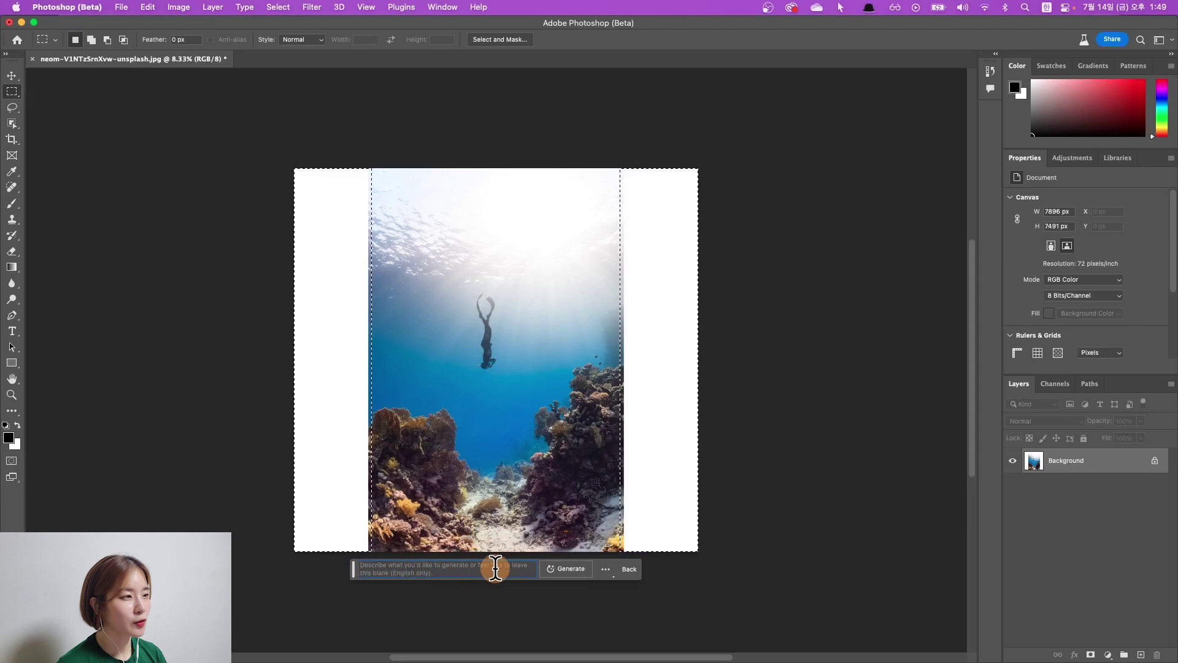
pyautogui.click(577, 569)
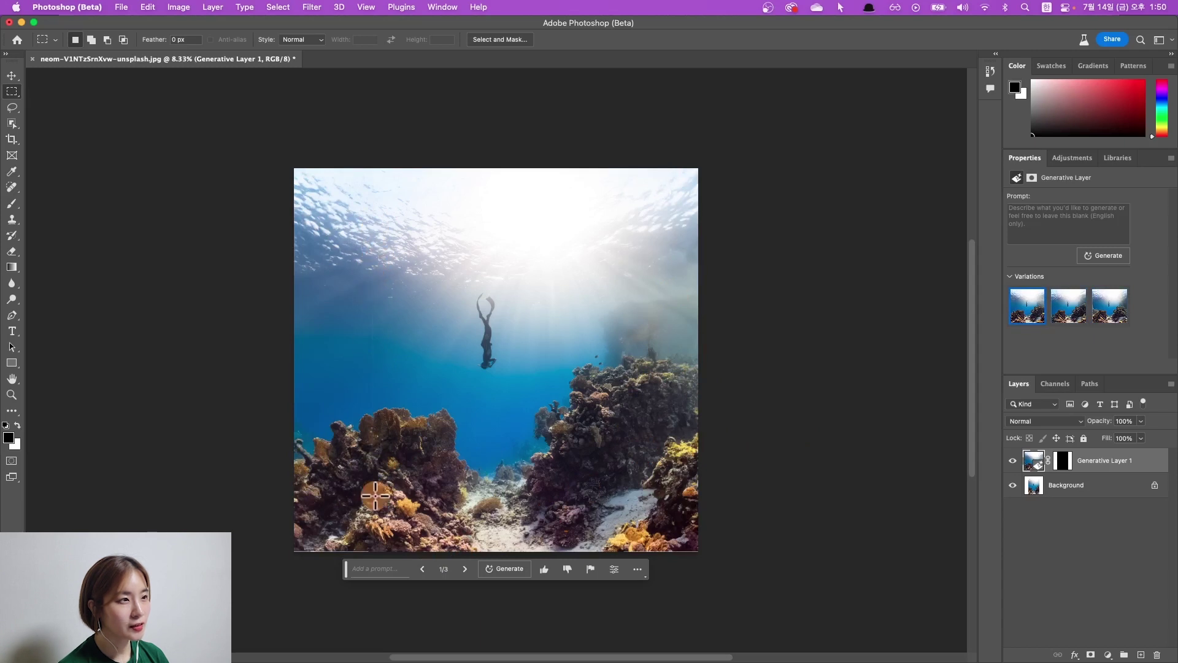
# - Keep variation 1 of 3 for the side fill, then open the carlos-veras street photo
pyautogui.click(468, 571)
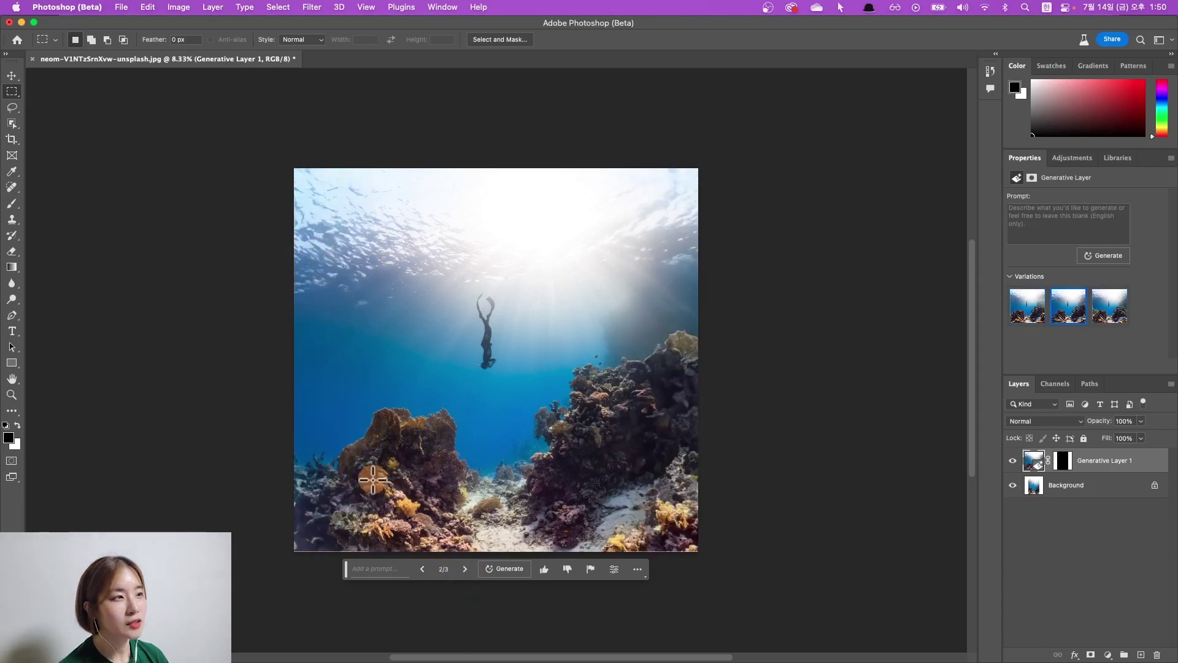
pyautogui.click(470, 568)
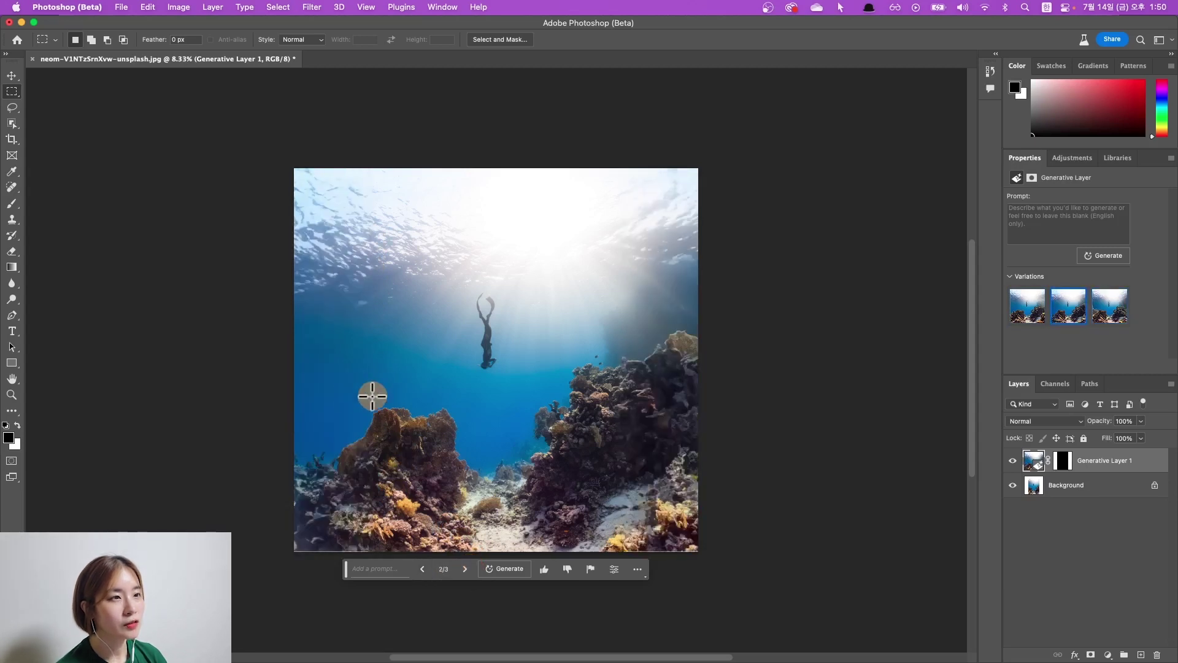
pyautogui.click(465, 569)
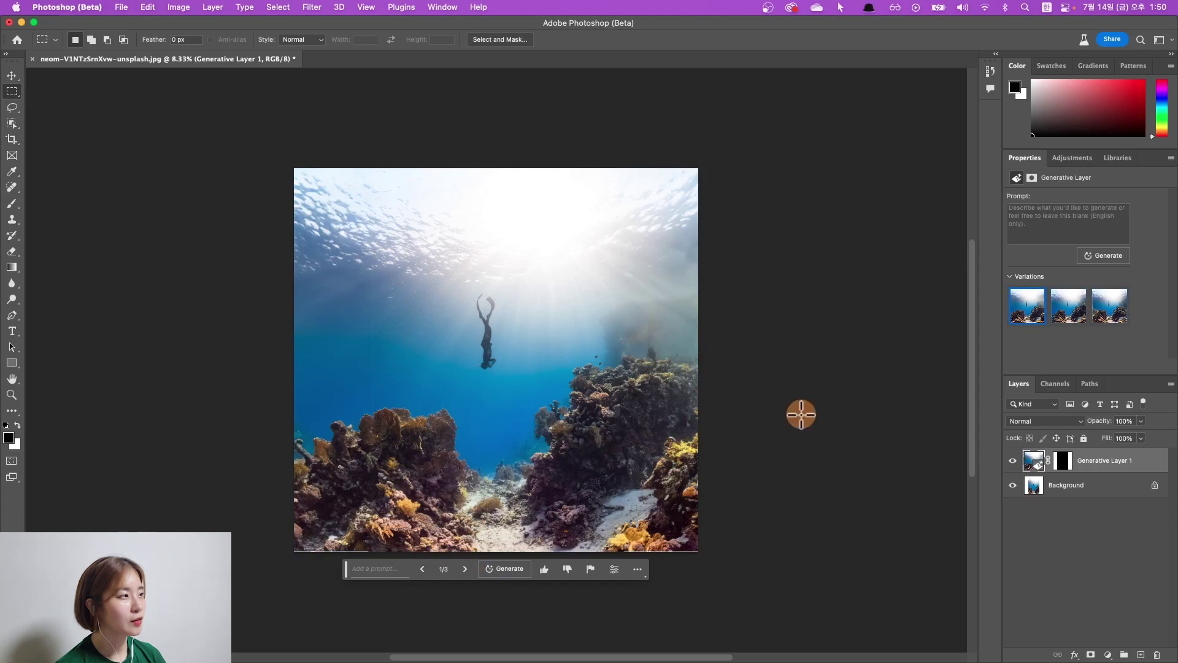
pyautogui.click(1014, 460)
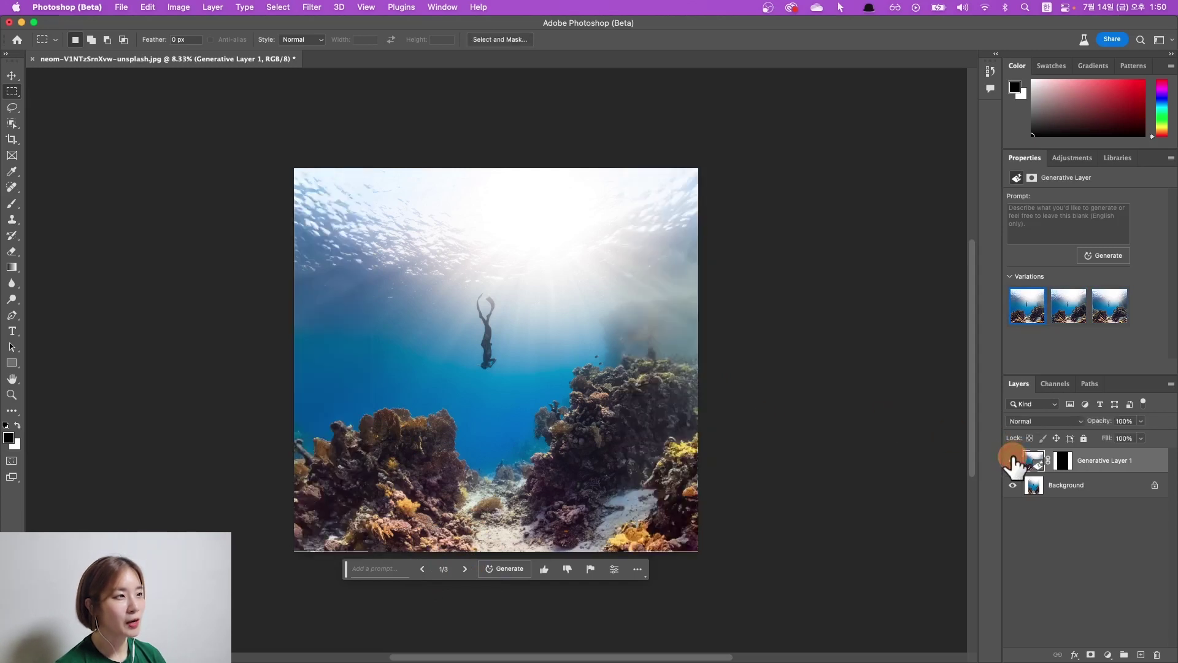
pyautogui.click(1014, 460)
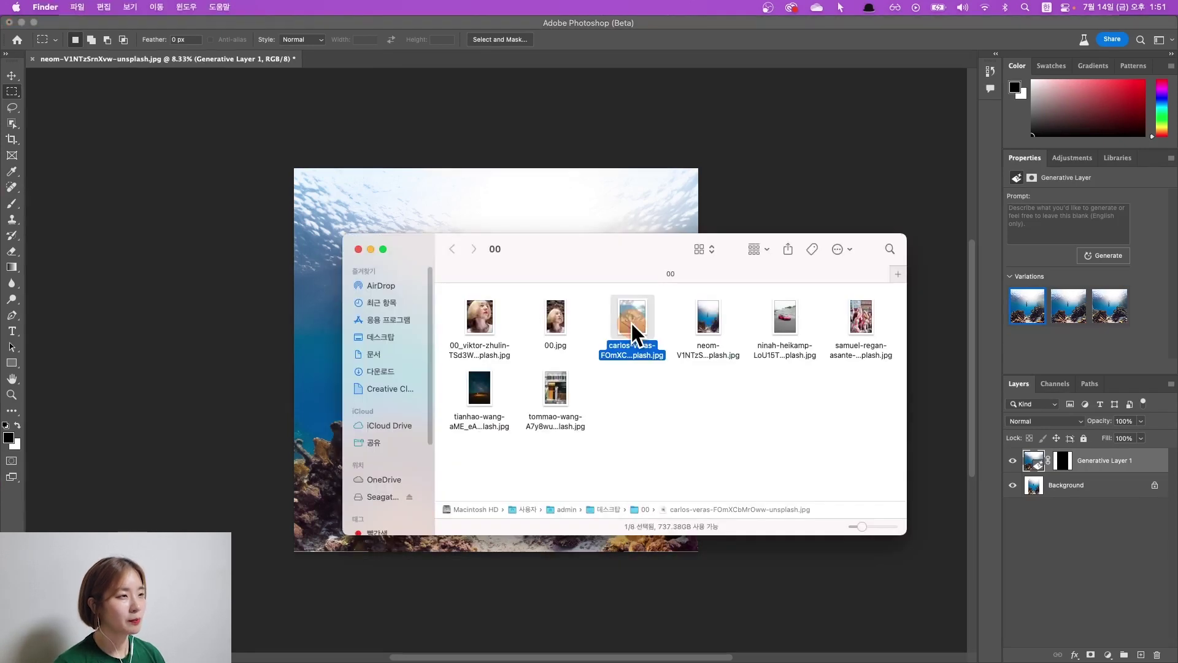
pyautogui.moveTo(614, 42); pyautogui.dragTo(603, 60)
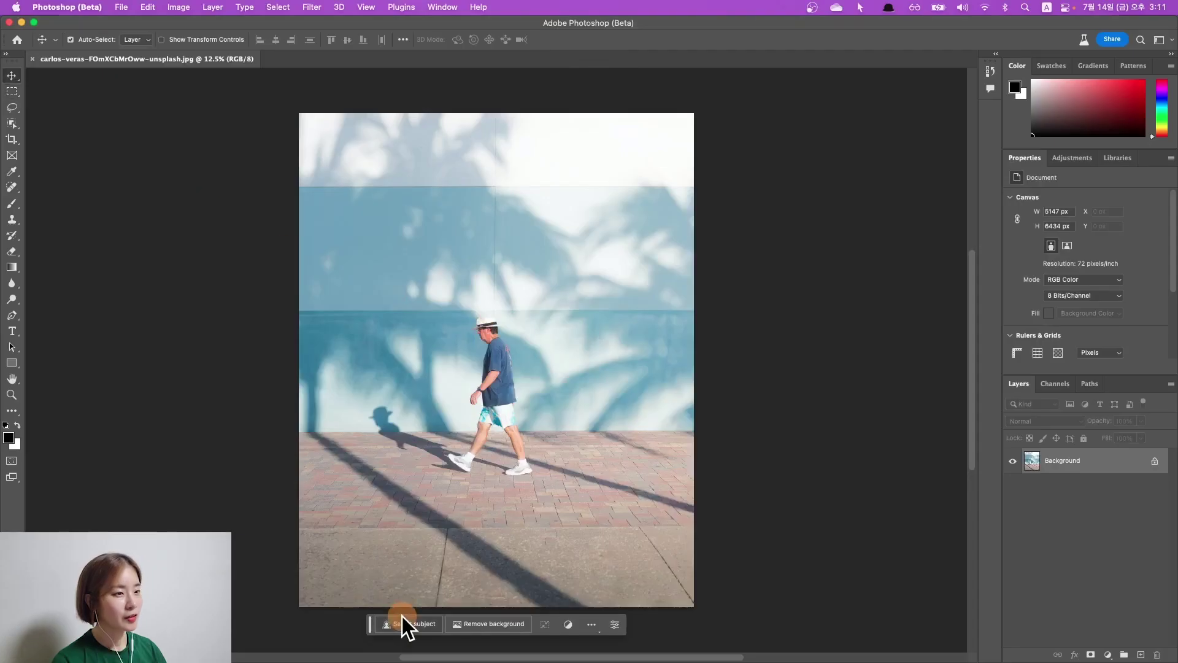
# - Select the walking man with Select Subject, then add his shadow and feet using Object Selection boxes
pyautogui.click(402, 618)
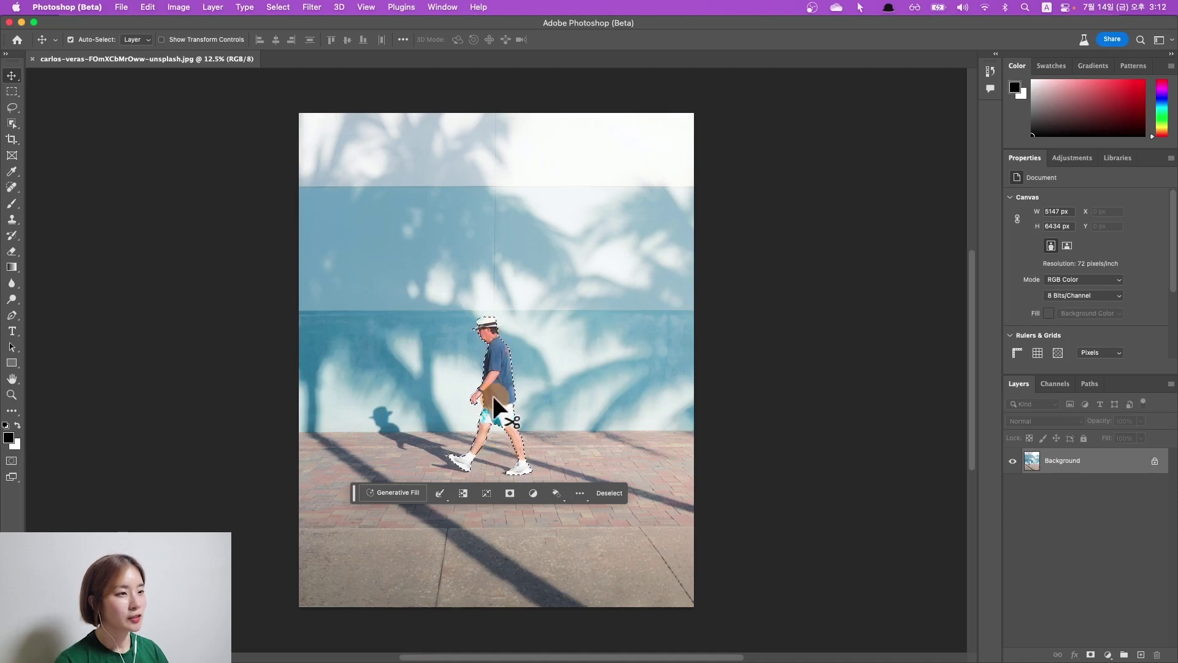
pyautogui.moveTo(486, 382)
pyautogui.mouseDown()
pyautogui.moveTo(361, 415)
pyautogui.moveTo(131, 141)
pyautogui.mouseUp()
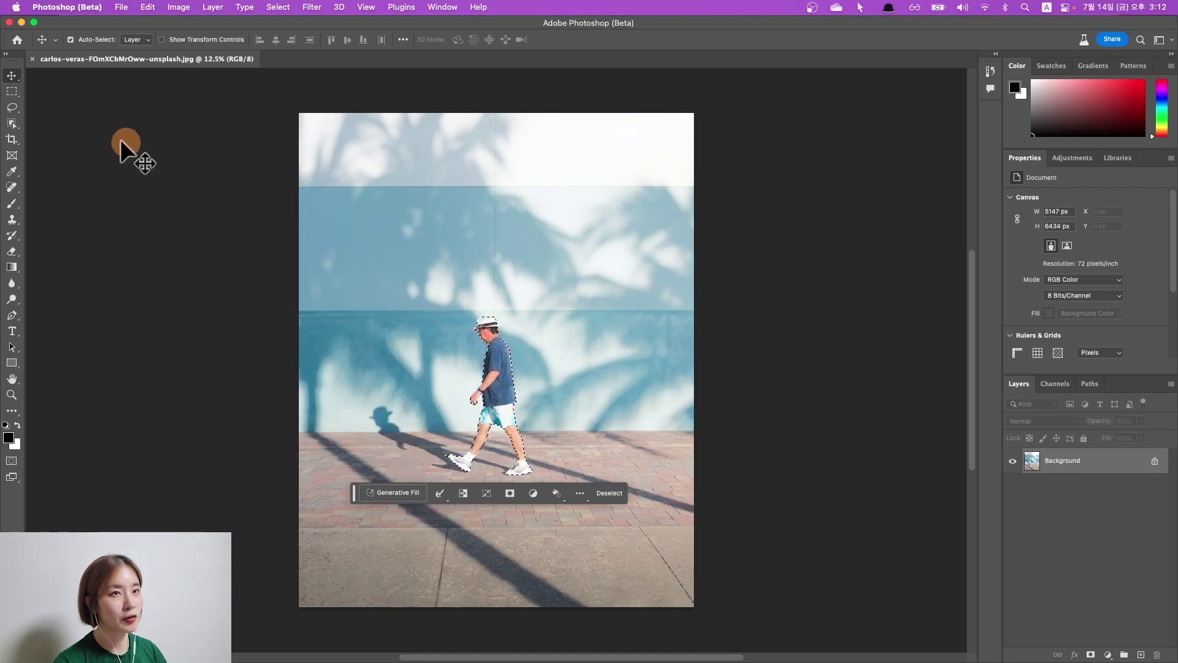
pyautogui.click(11, 124)
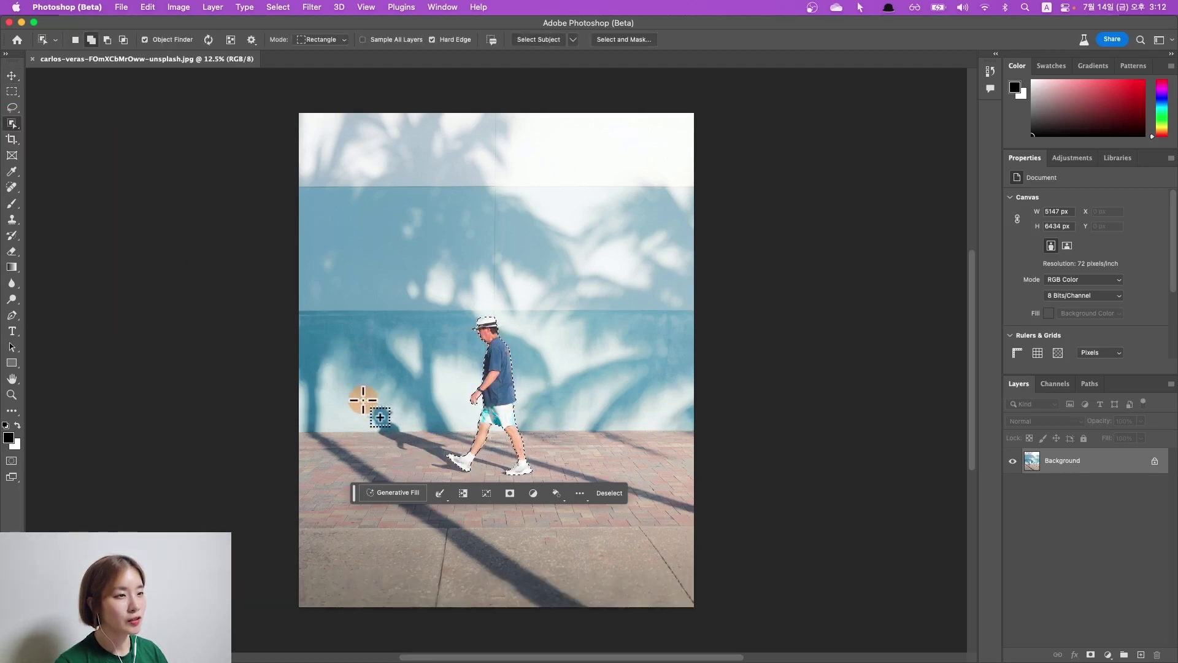
pyautogui.moveTo(363, 401); pyautogui.dragTo(458, 468)
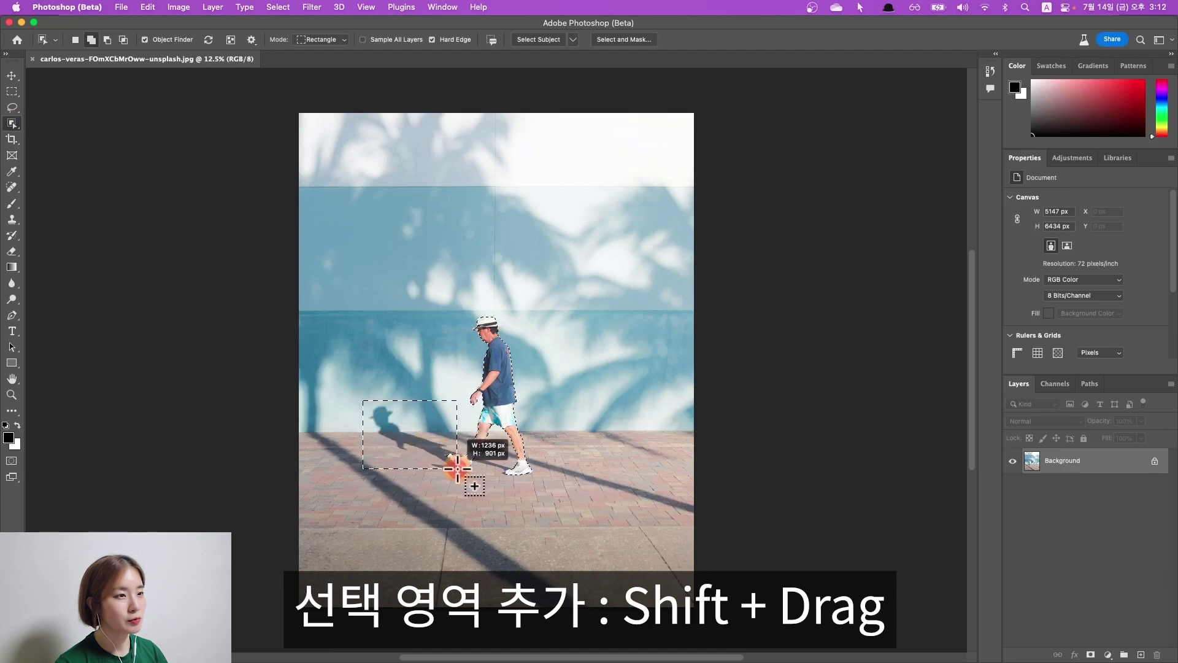
pyautogui.moveTo(457, 468); pyautogui.dragTo(470, 476)
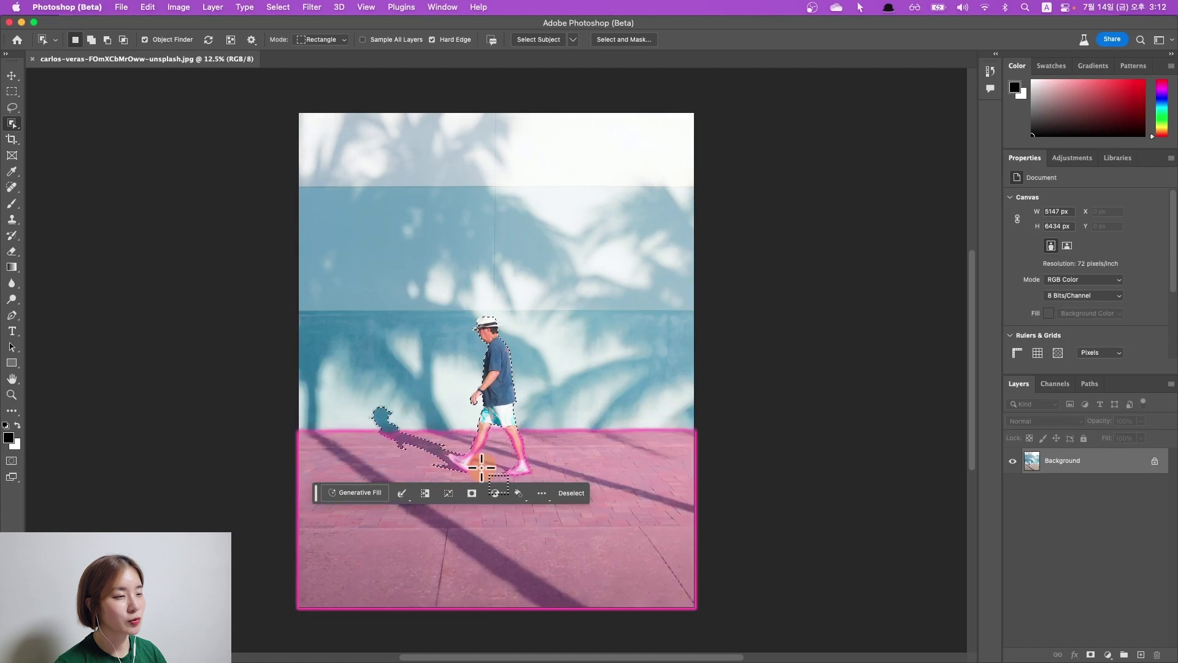
pyautogui.press('shift')
pyautogui.moveTo(466, 453); pyautogui.dragTo(519, 480)
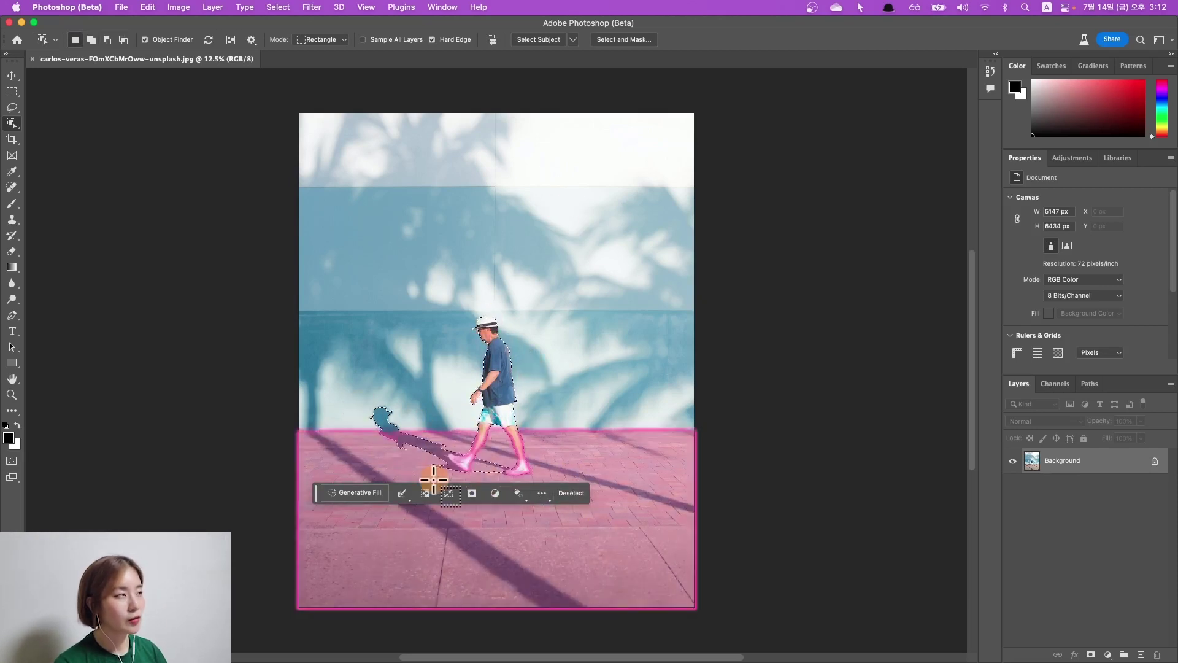
pyautogui.click(399, 497)
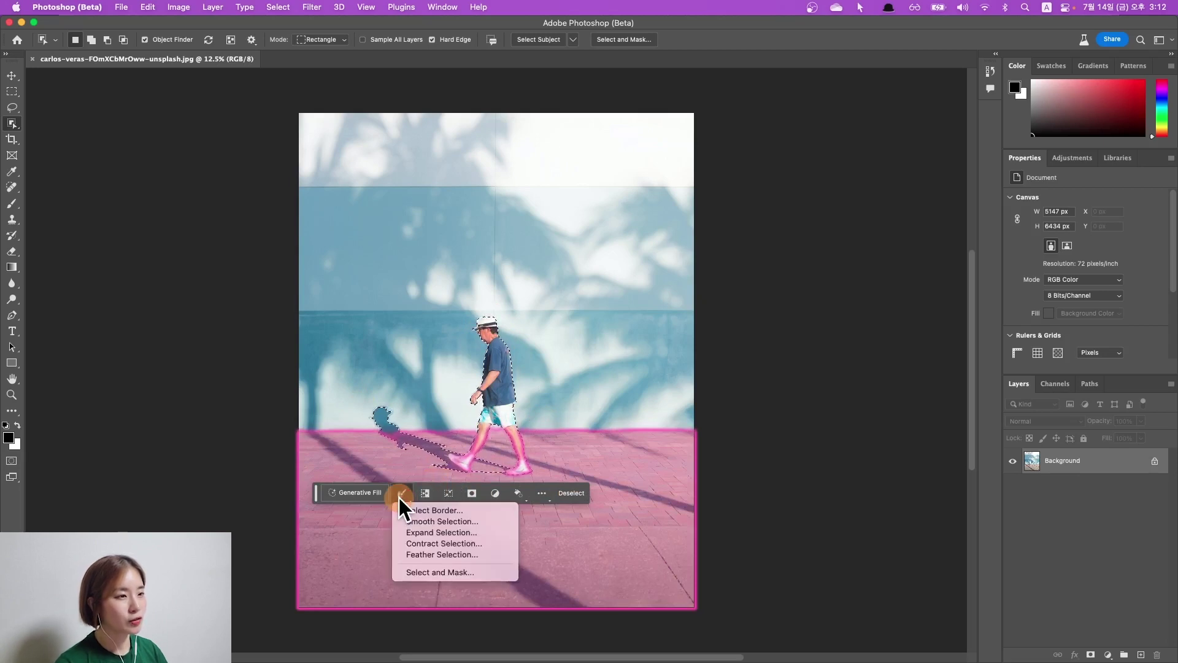
# - Expand the man-and-shadow selection by 50 pixels
pyautogui.click(421, 534)
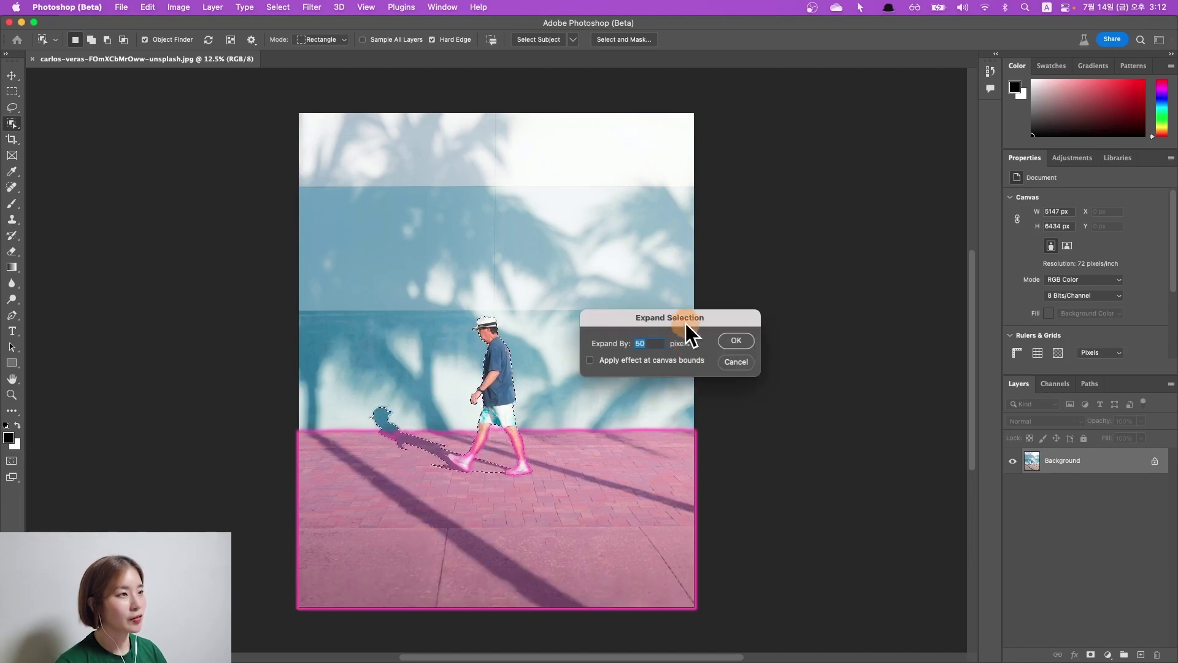
pyautogui.click(738, 342)
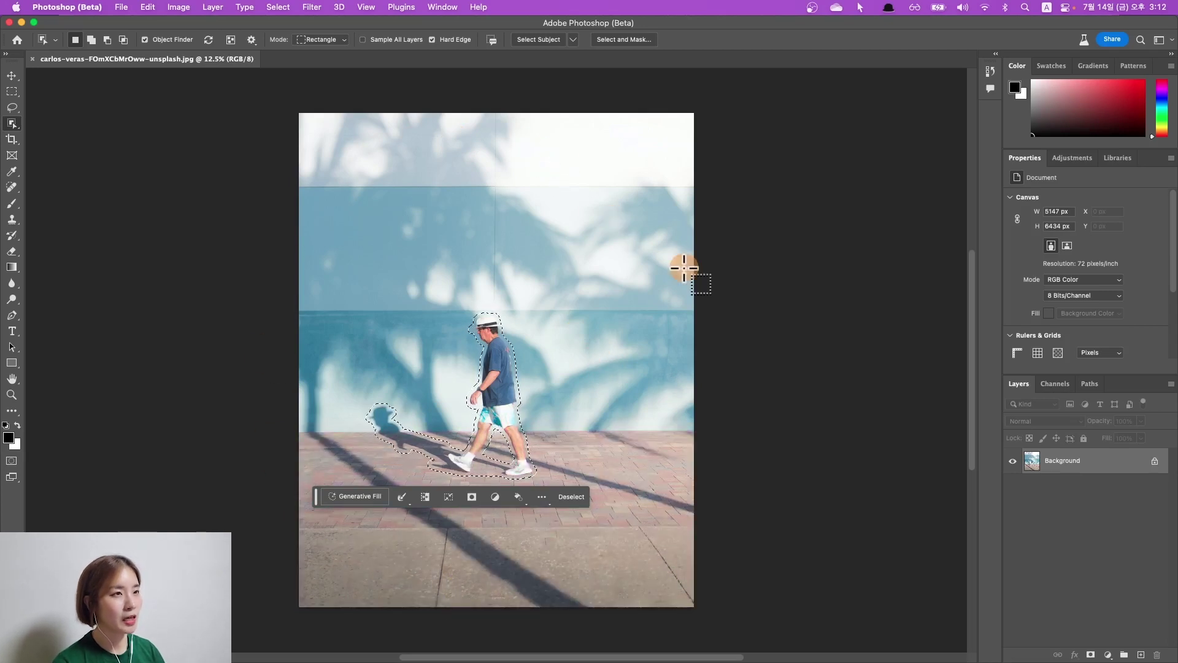
pyautogui.click(354, 497)
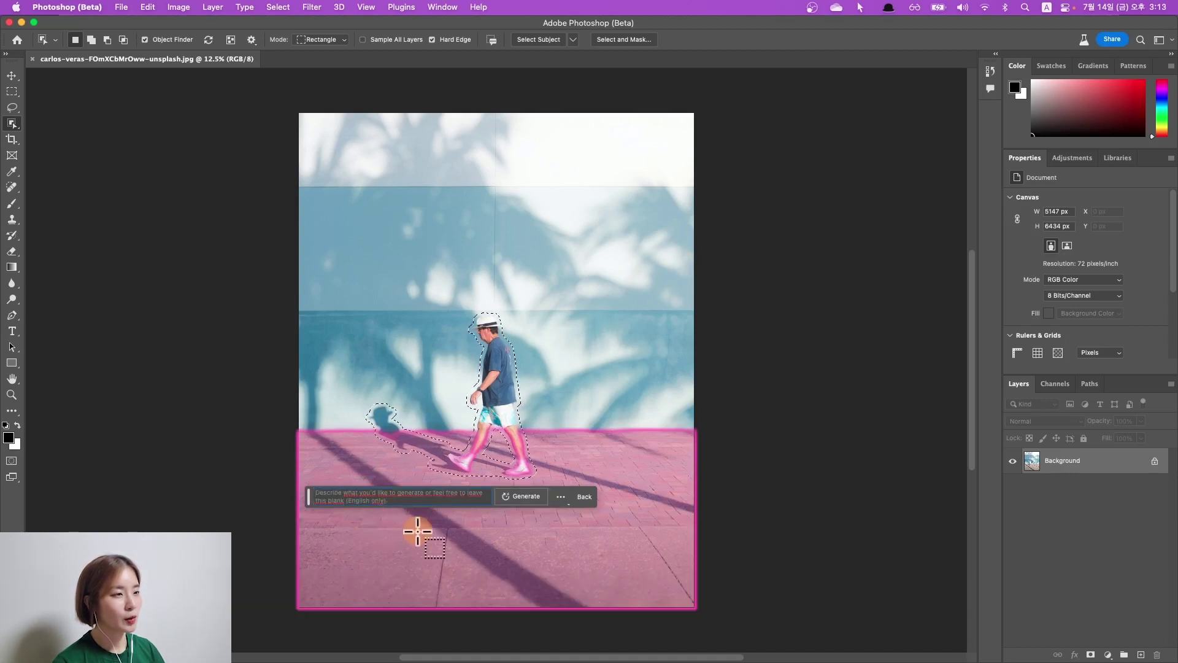
# - Generate a blank-prompt fill erasing the man and shadow, toggling Generative Layer 1 to compare
pyautogui.click(517, 496)
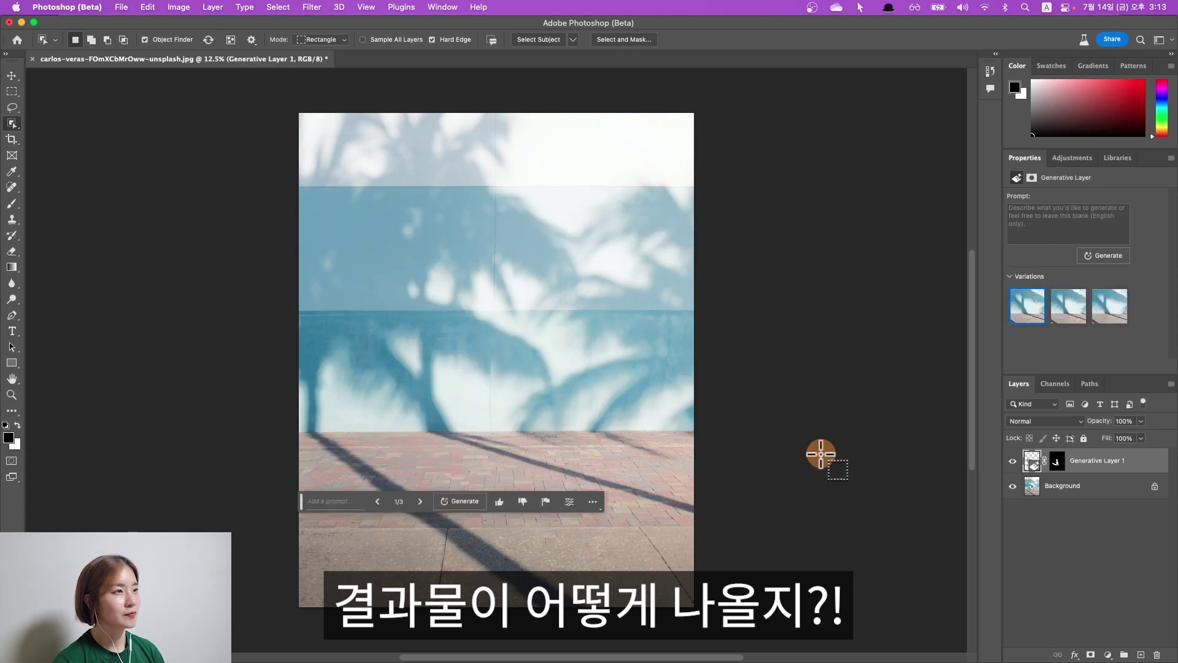
pyautogui.click(1013, 461)
pyautogui.click(1013, 461)
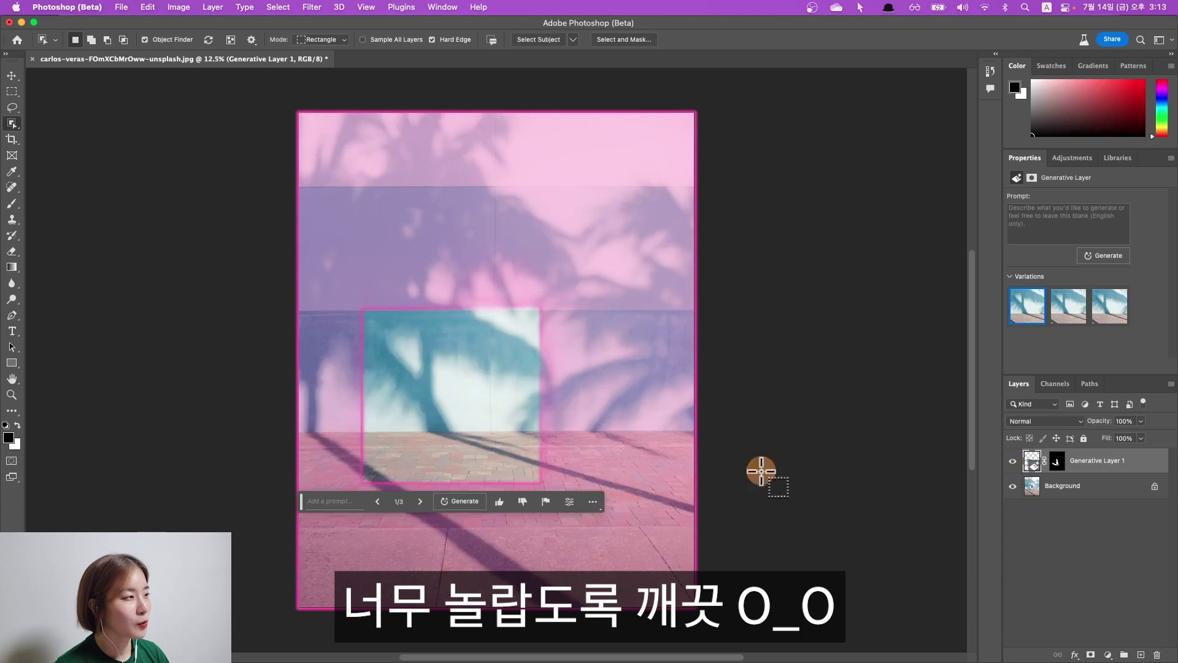
pyautogui.click(1012, 462)
pyautogui.click(1013, 461)
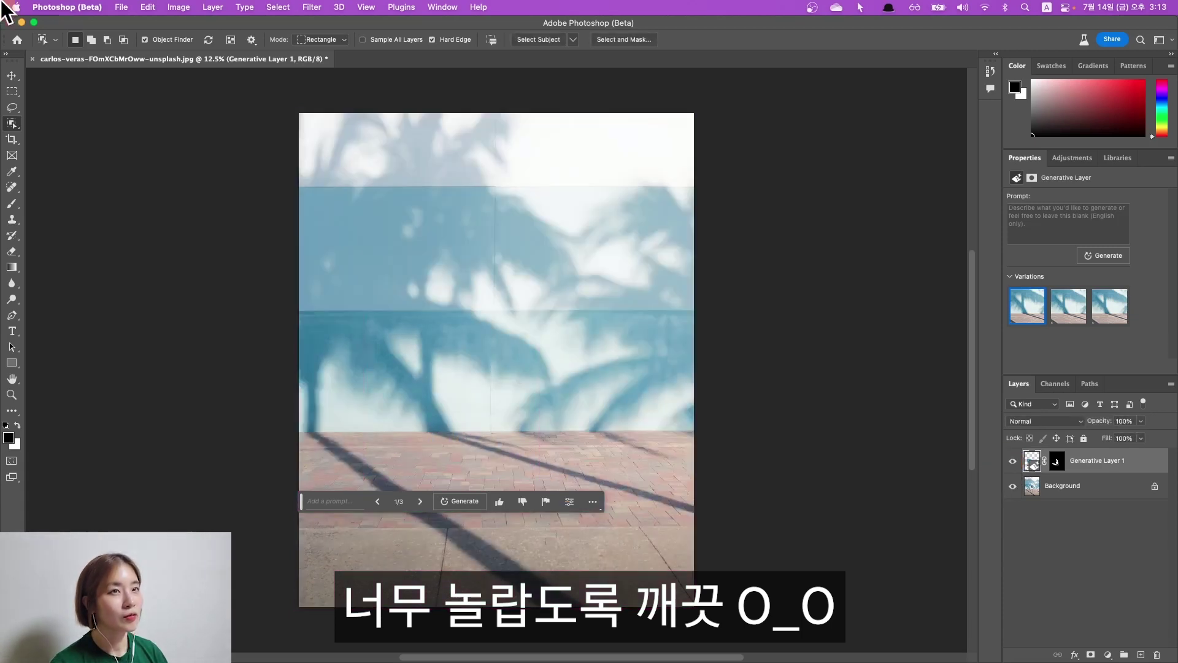
pyautogui.press('super+equal')
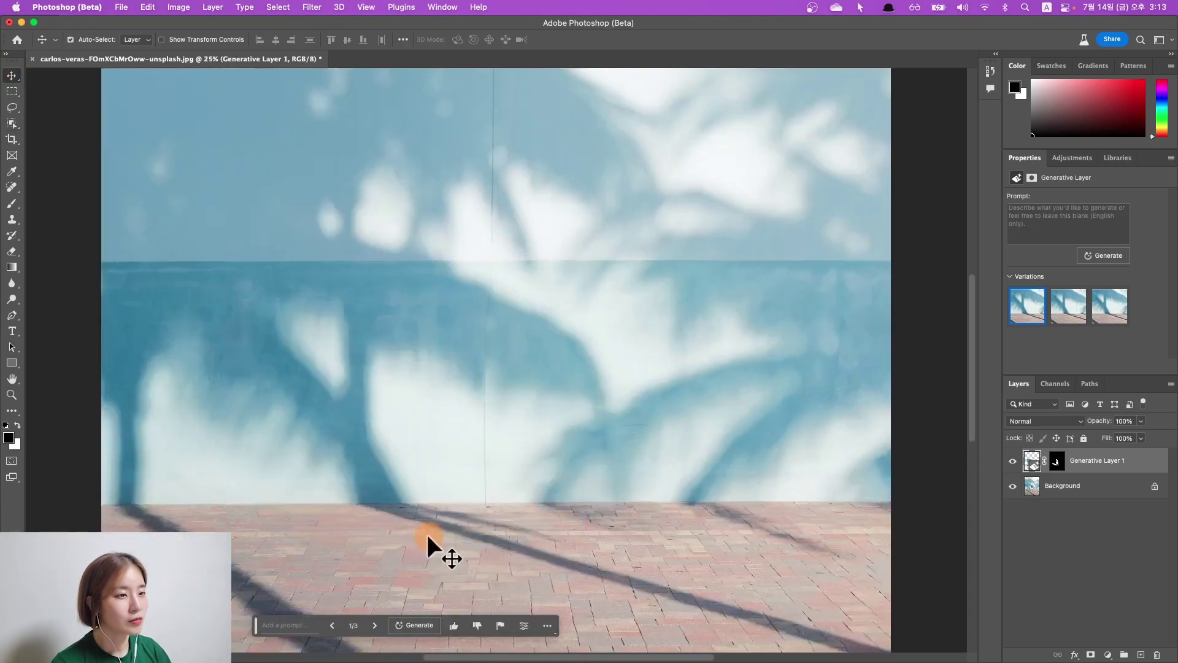
# - Cycle through the fill variations and settle on variation 2 of 3
pyautogui.press('super')
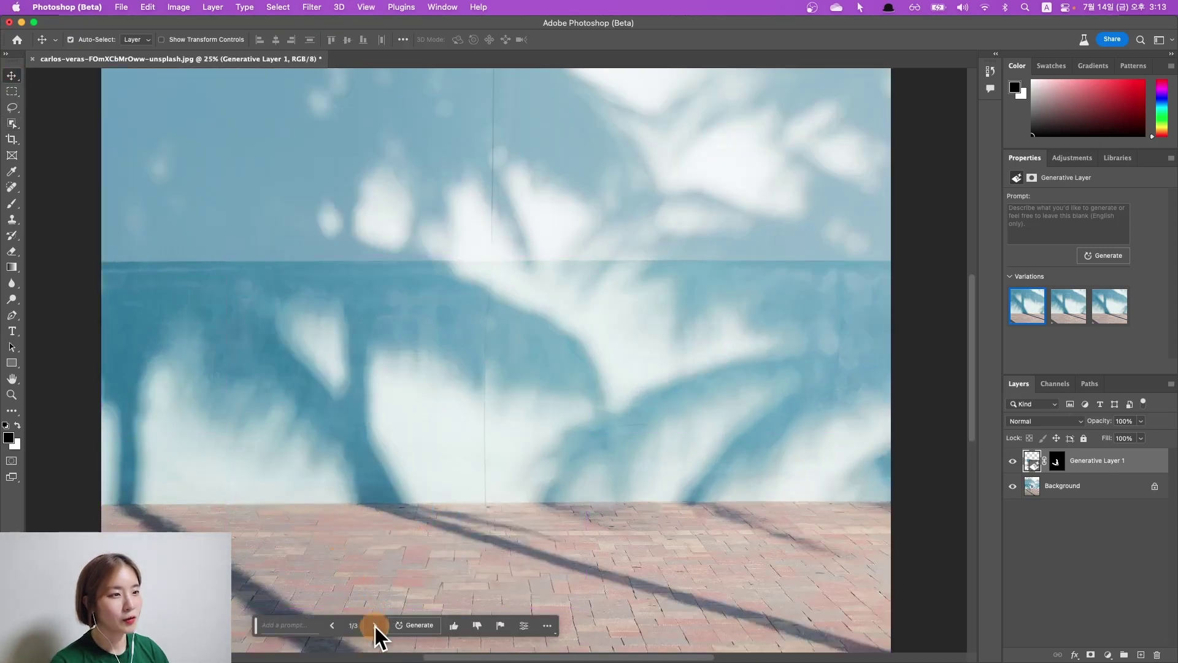
pyautogui.click(374, 625)
pyautogui.click(375, 626)
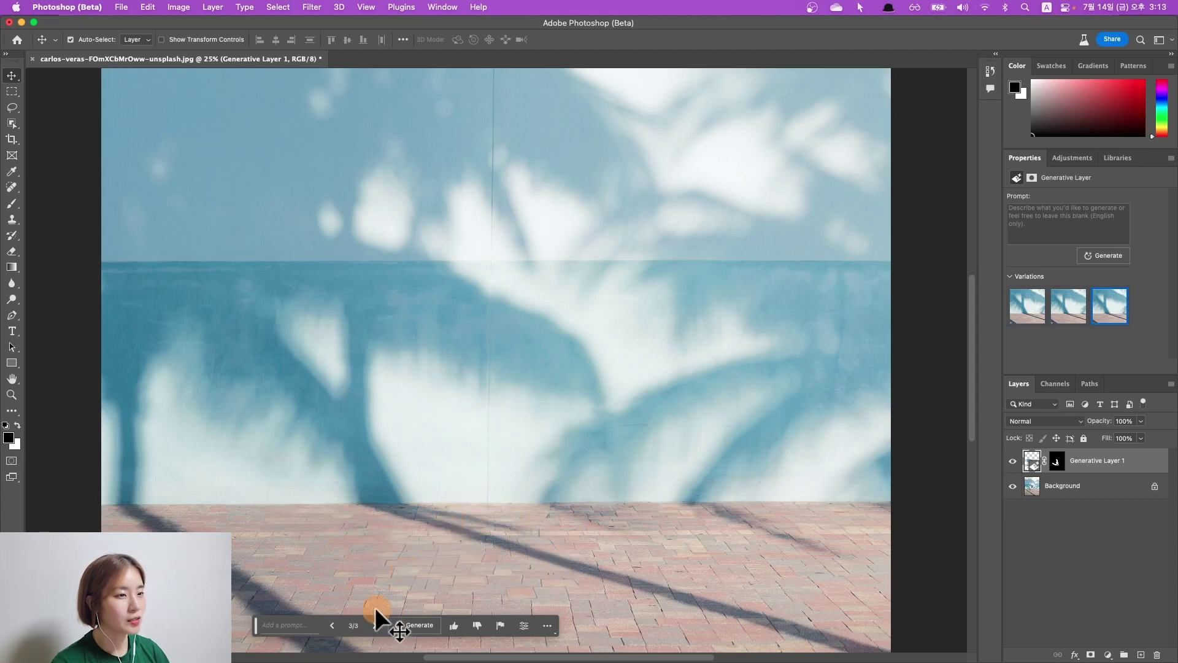
pyautogui.click(333, 626)
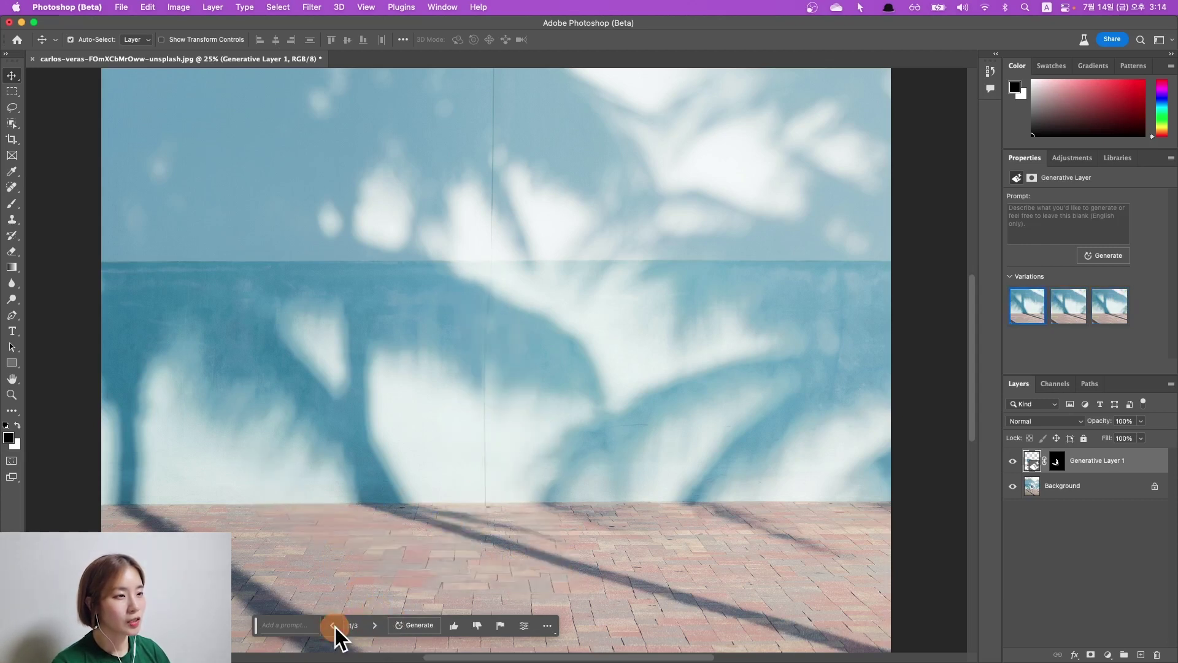
pyautogui.click(375, 626)
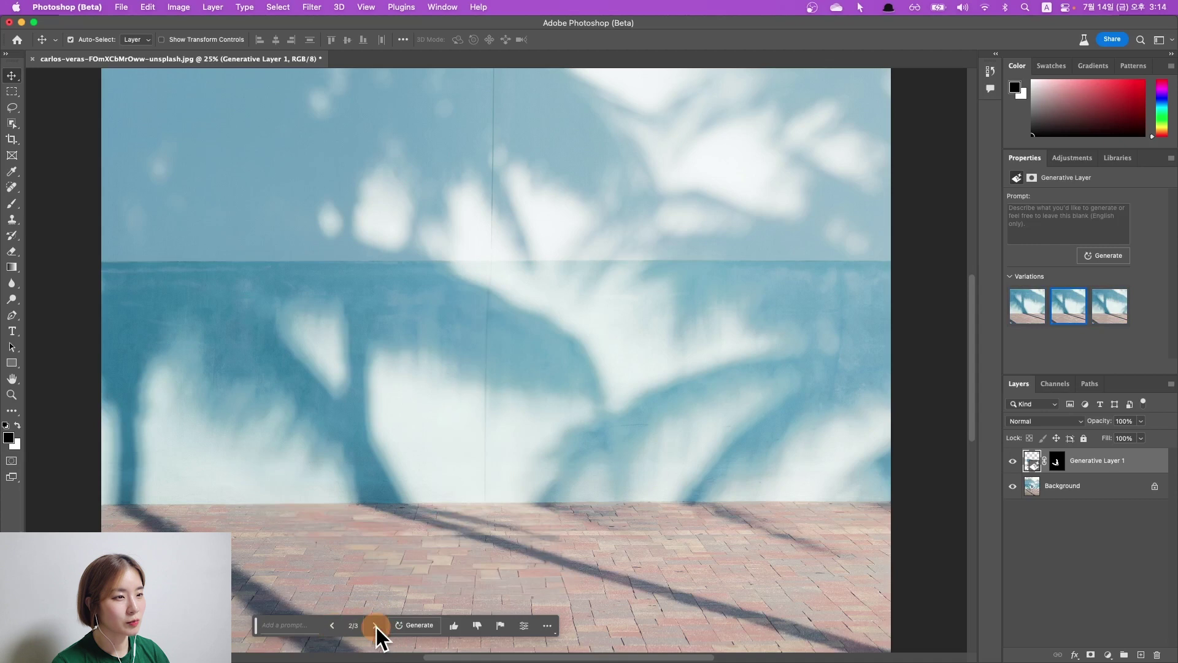
# - Zoom out and open the red sports car photo as a new document
pyautogui.press('super+minus')
pyautogui.press('super+minus')
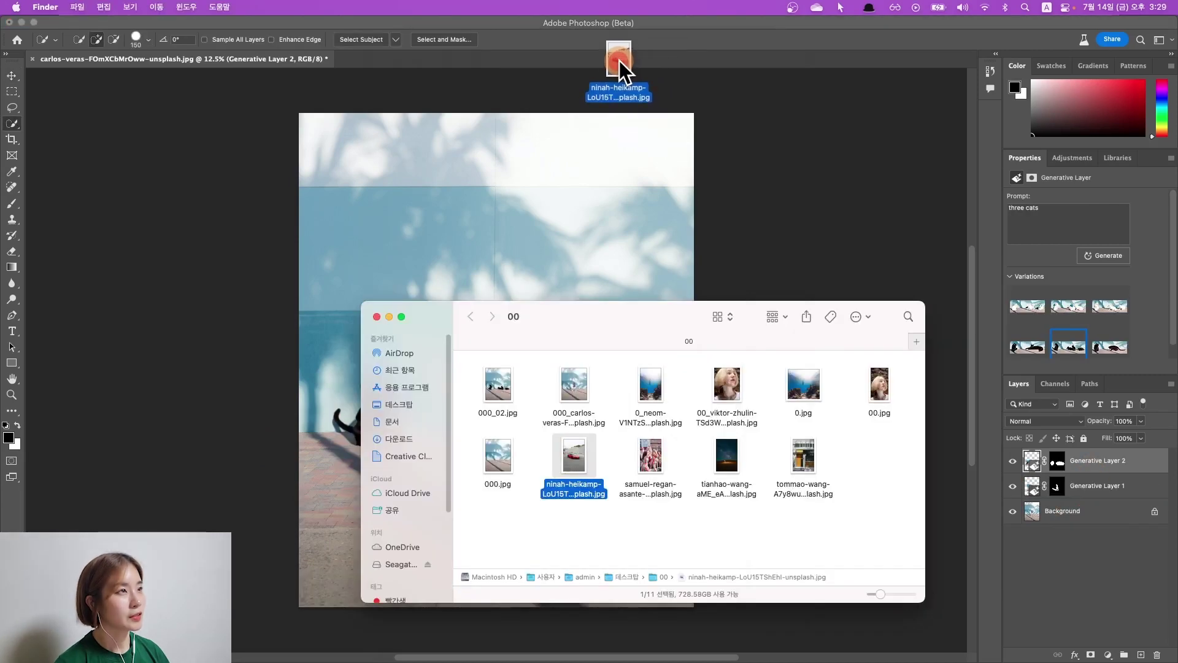
pyautogui.moveTo(620, 60); pyautogui.dragTo(620, 61)
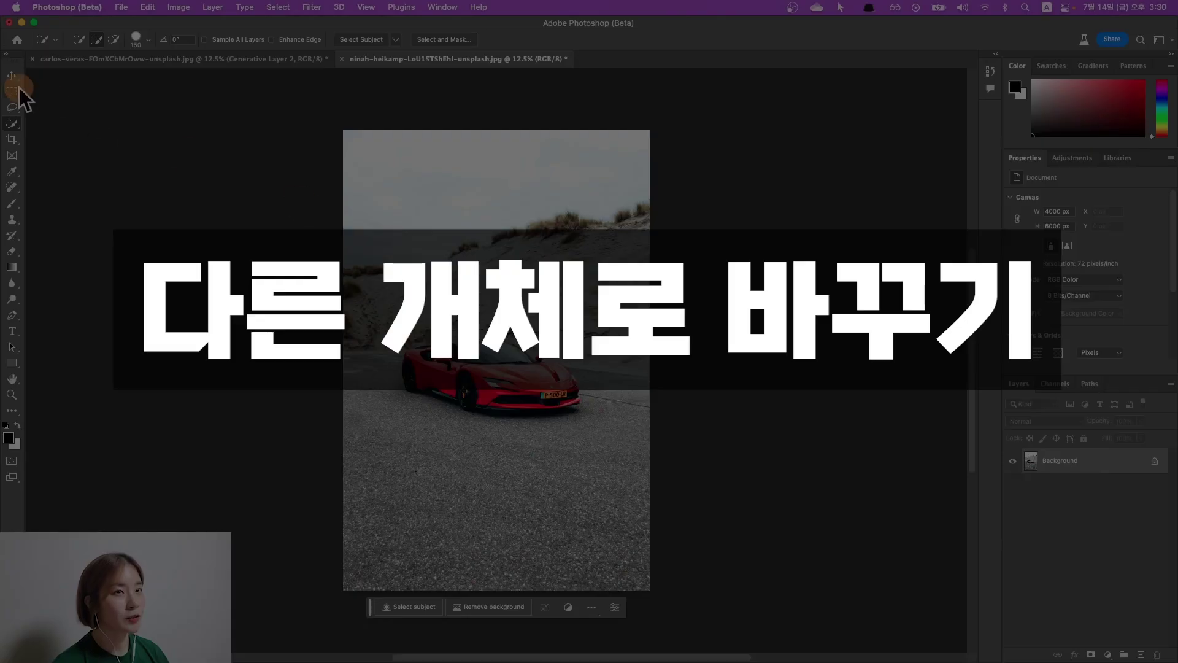
pyautogui.click(11, 91)
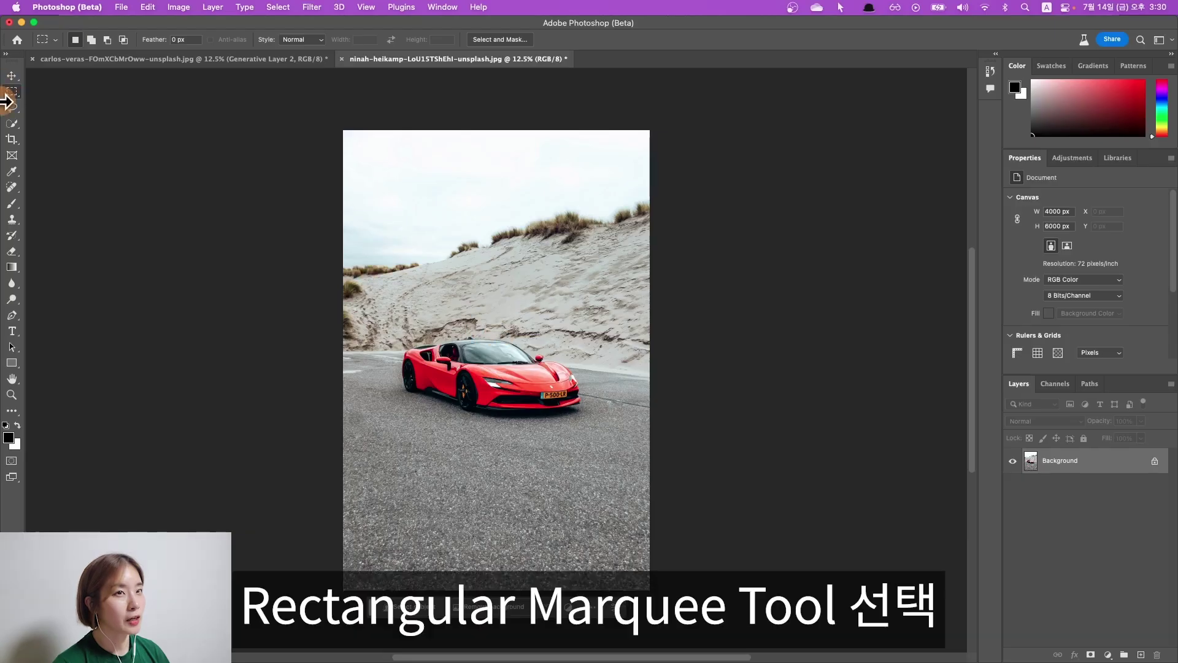
# - Select a rectangle around the red car and generate a 'running horse' fill
pyautogui.moveTo(379, 252); pyautogui.dragTo(619, 479)
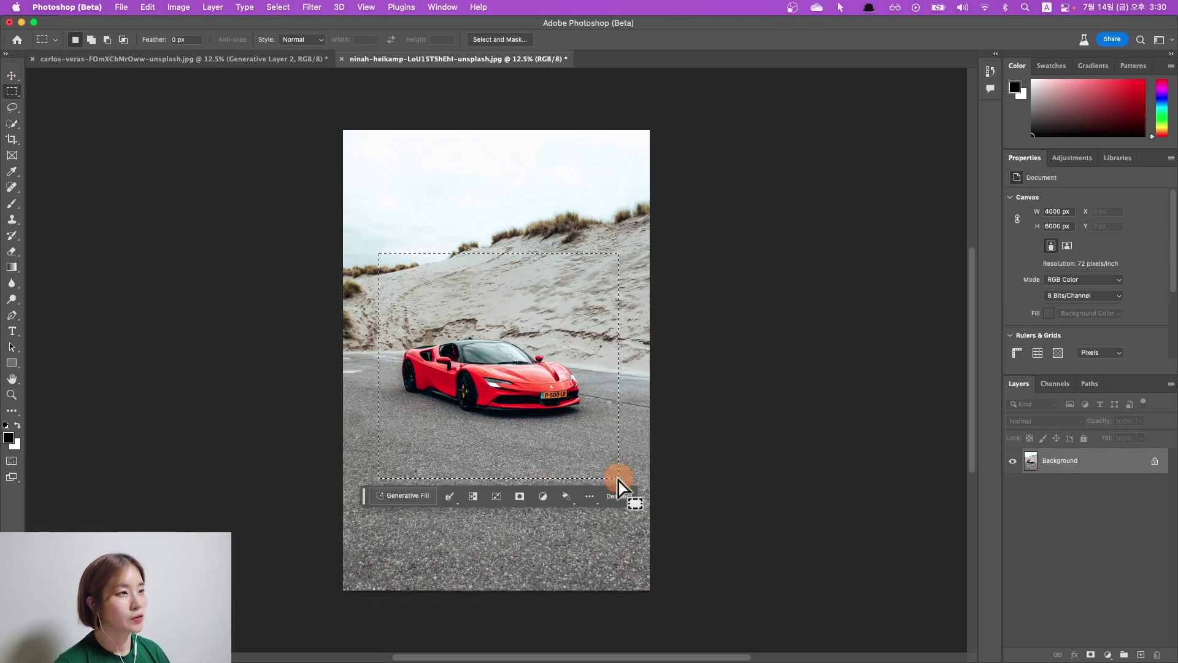
pyautogui.click(393, 496)
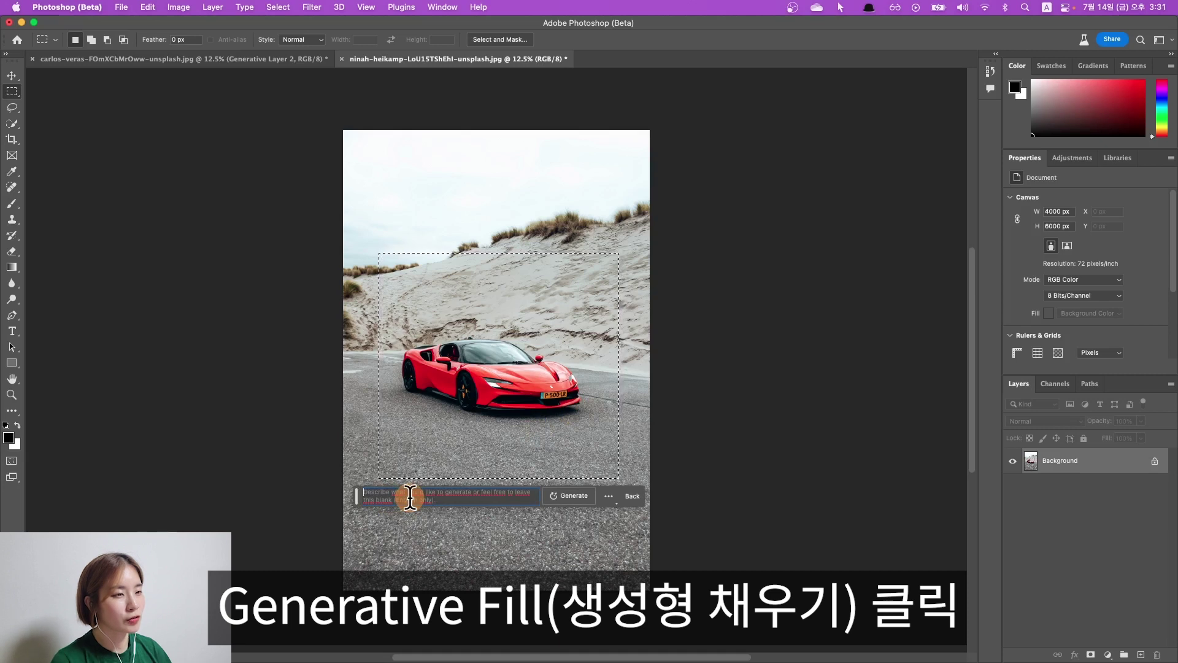
pyautogui.write('running')
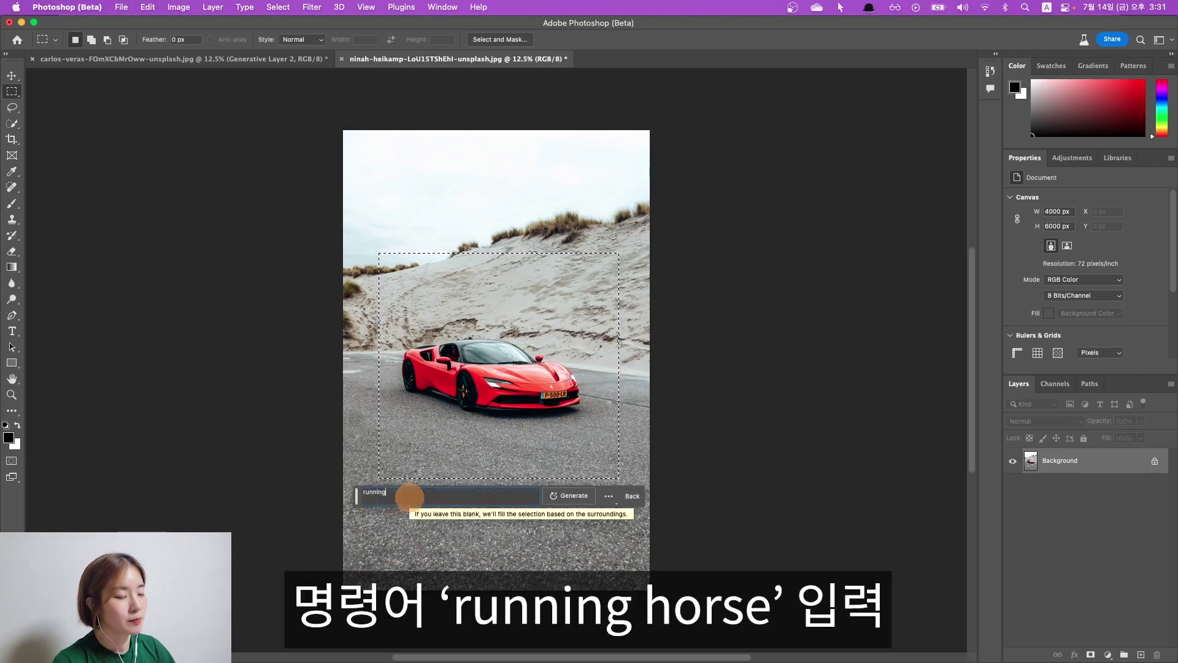
pyautogui.write(' horse')
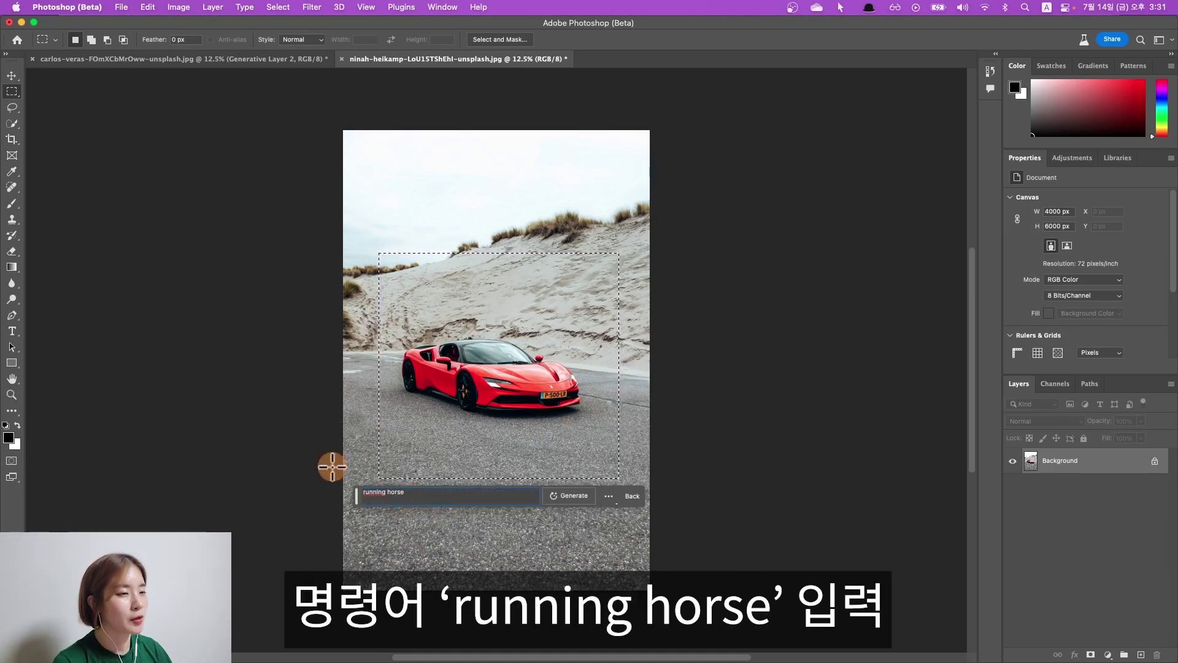
pyautogui.click(574, 496)
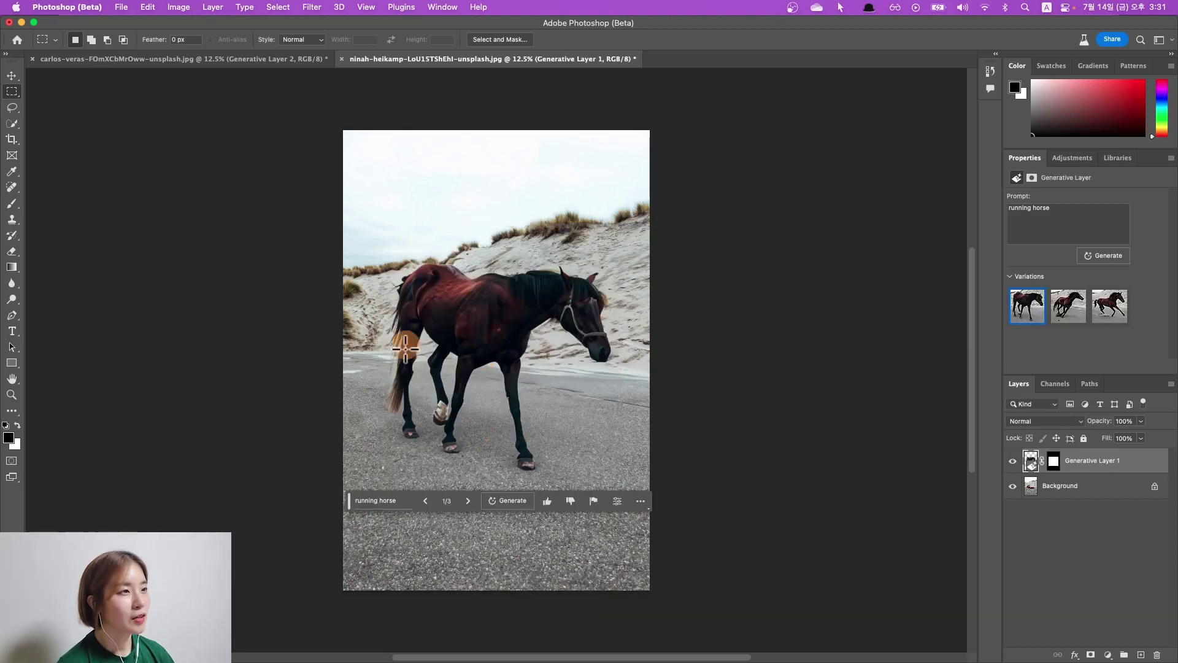
# - Browse the first three running-horse variations and give the result positive feedback
pyautogui.click(469, 501)
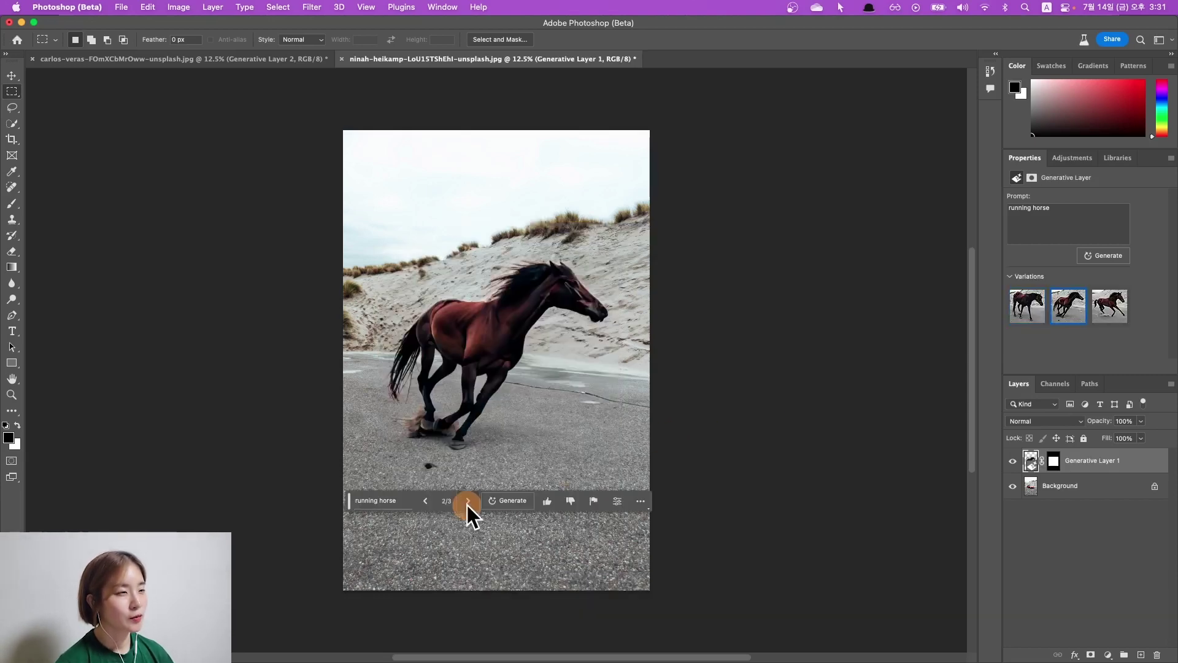
pyautogui.click(468, 501)
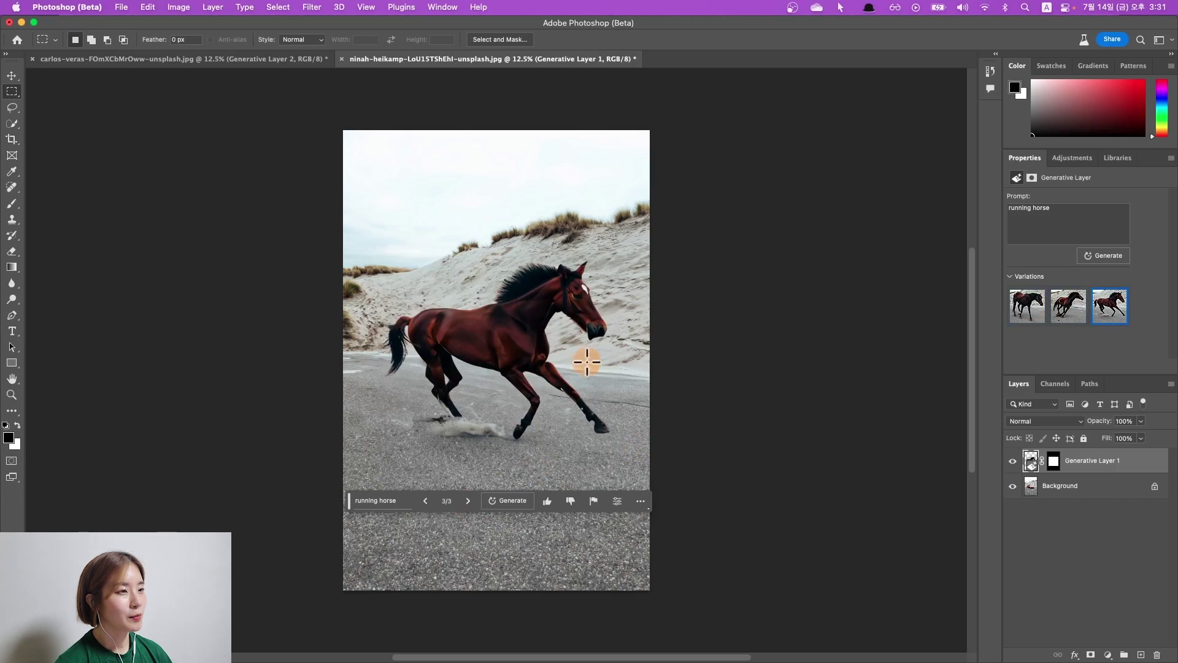
pyautogui.click(546, 504)
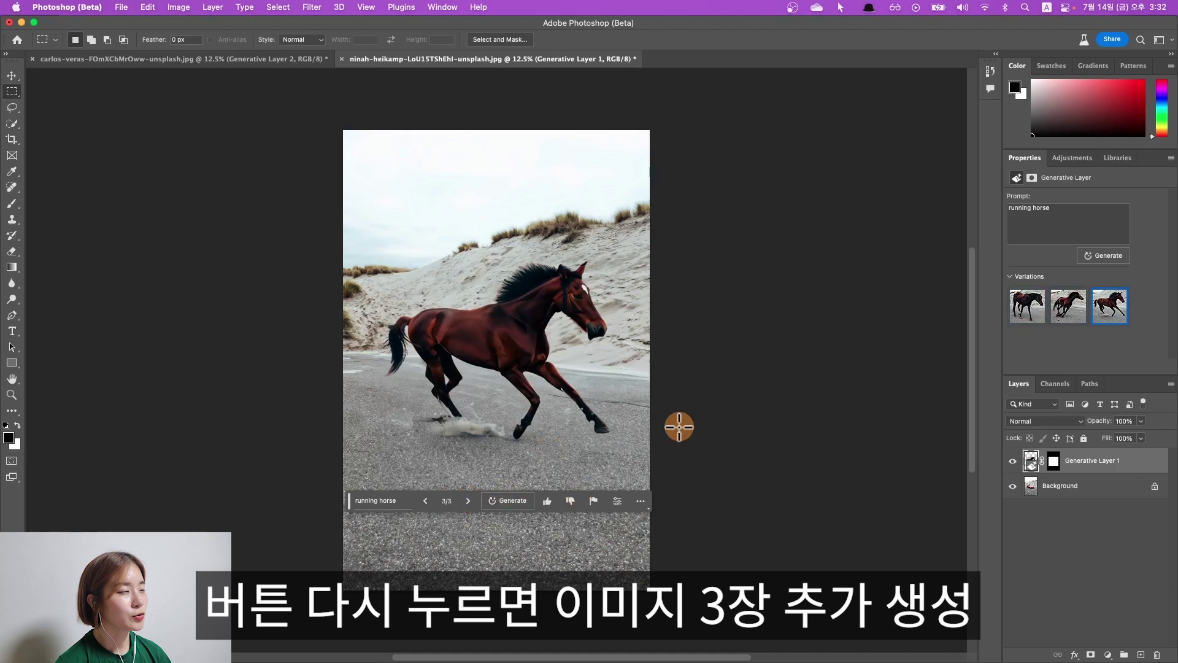
# - Generate three more horse variations and settle on variation 6 of 6
pyautogui.click(508, 500)
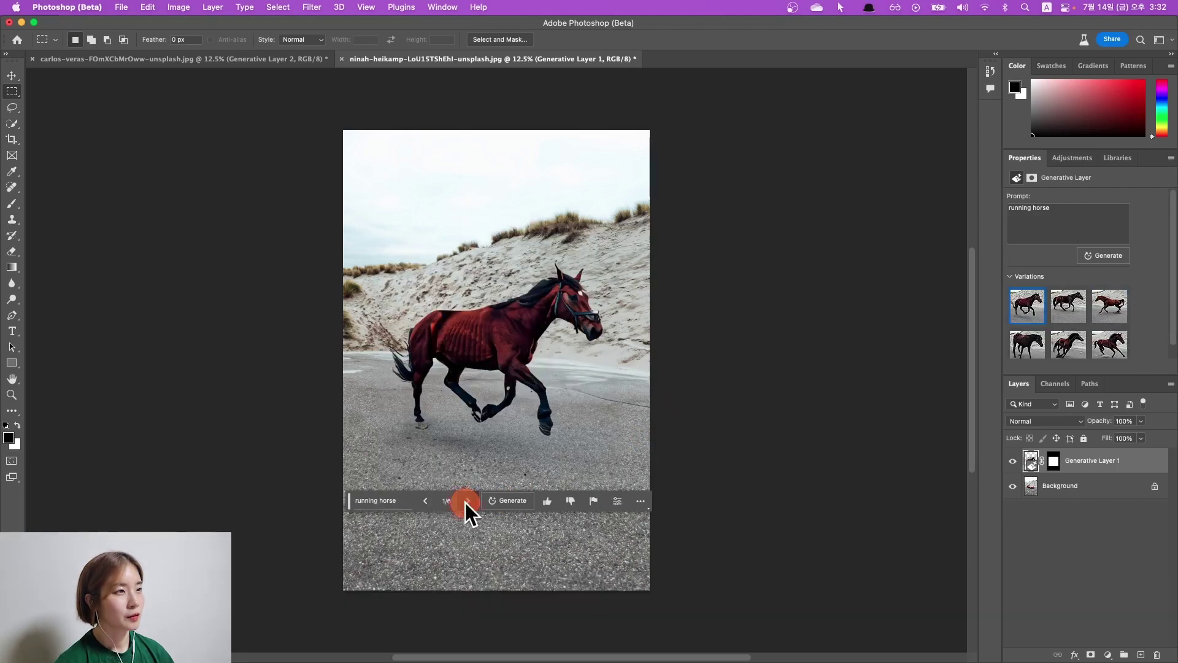
pyautogui.click(466, 501)
pyautogui.click(467, 501)
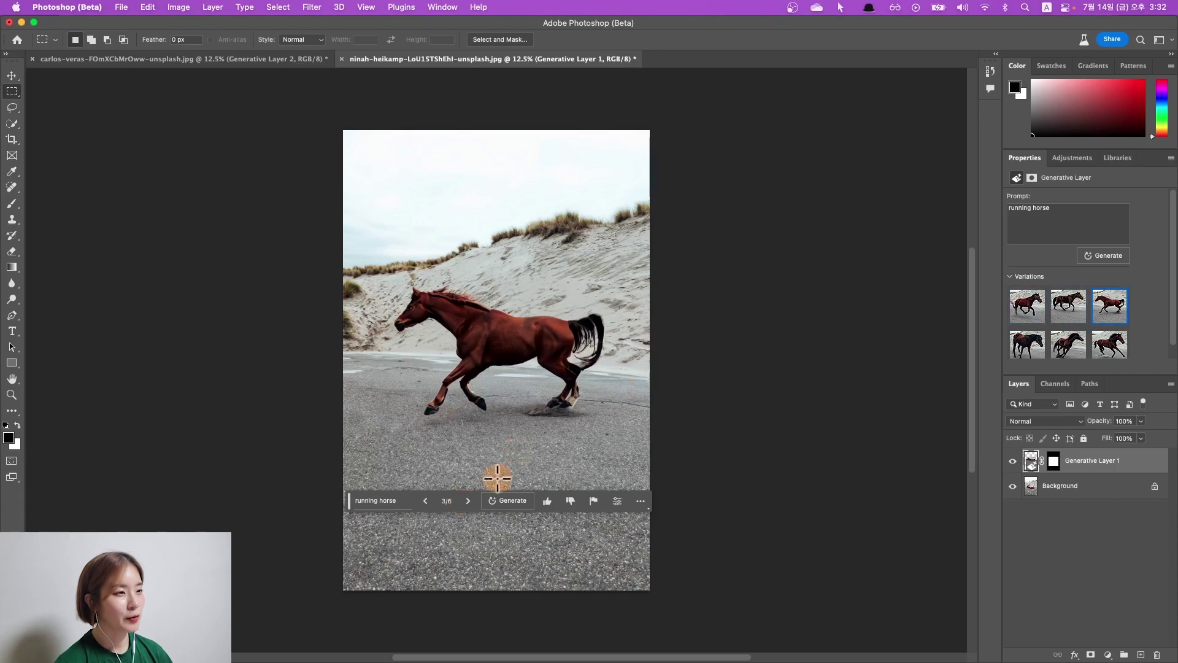
pyautogui.click(468, 505)
pyautogui.click(466, 505)
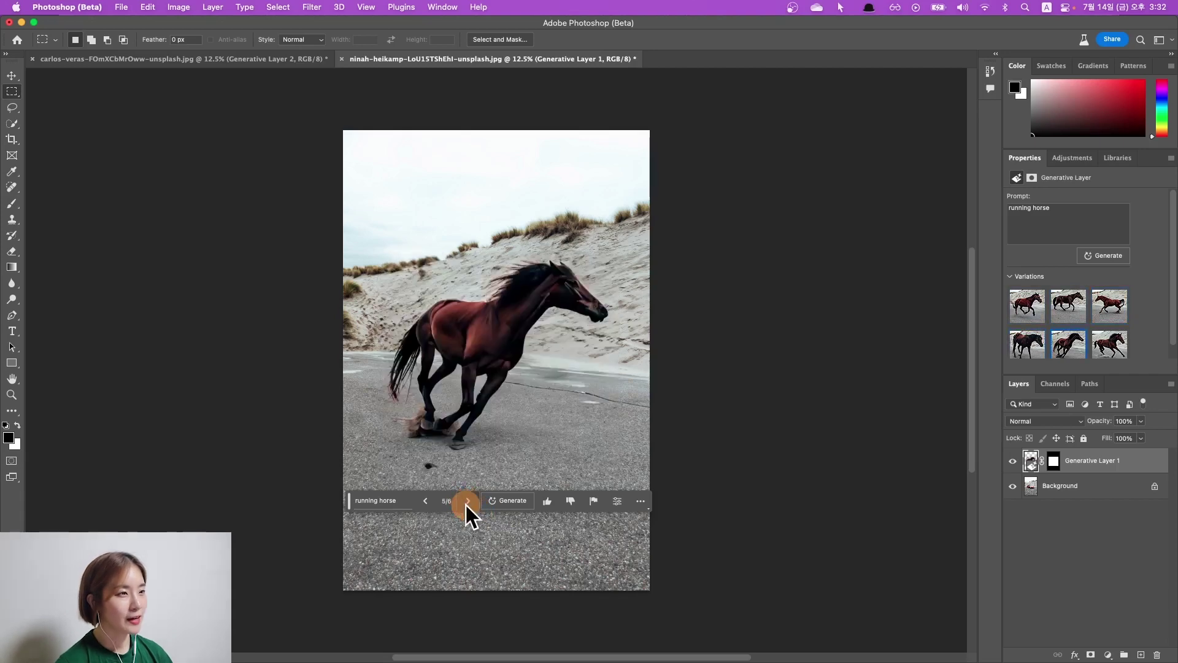
pyautogui.click(467, 501)
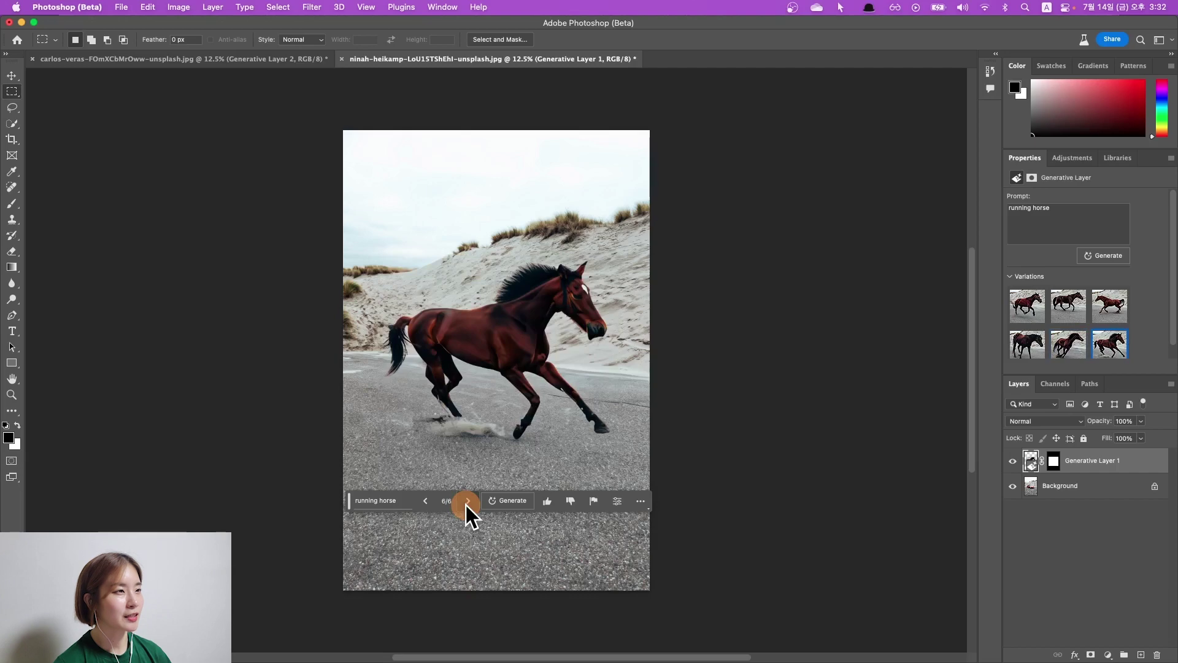
pyautogui.write('white')
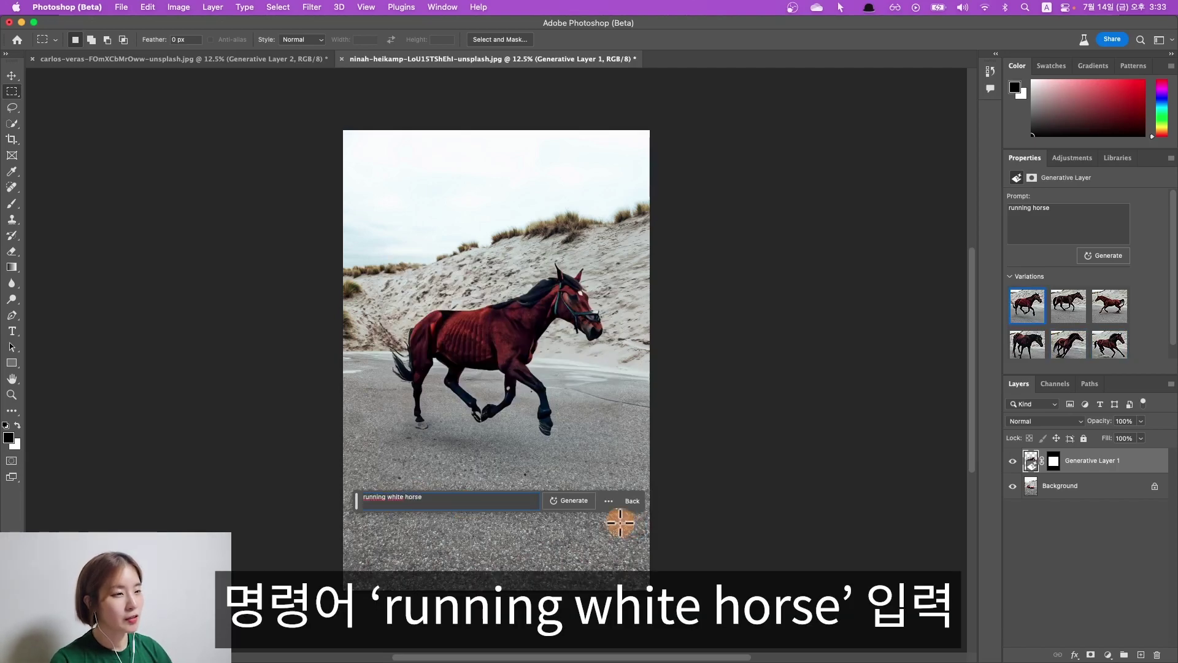
# - Regenerate with the 'running white horse' prompt and pick variation 3 of 9
pyautogui.click(556, 500)
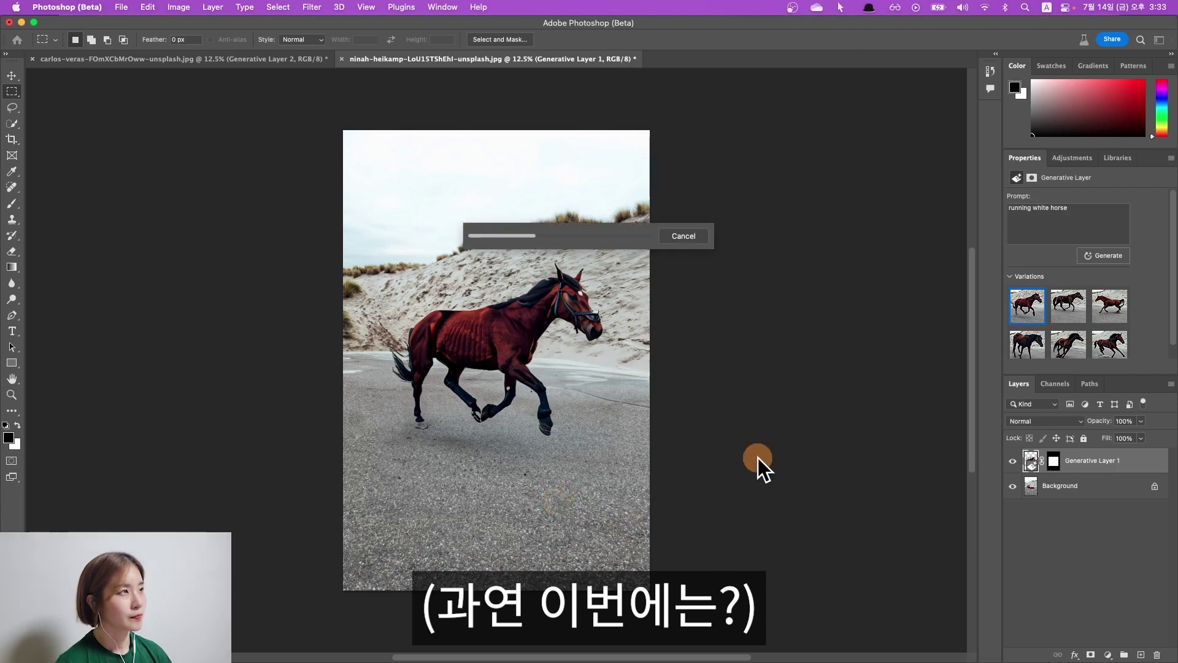
pyautogui.click(469, 501)
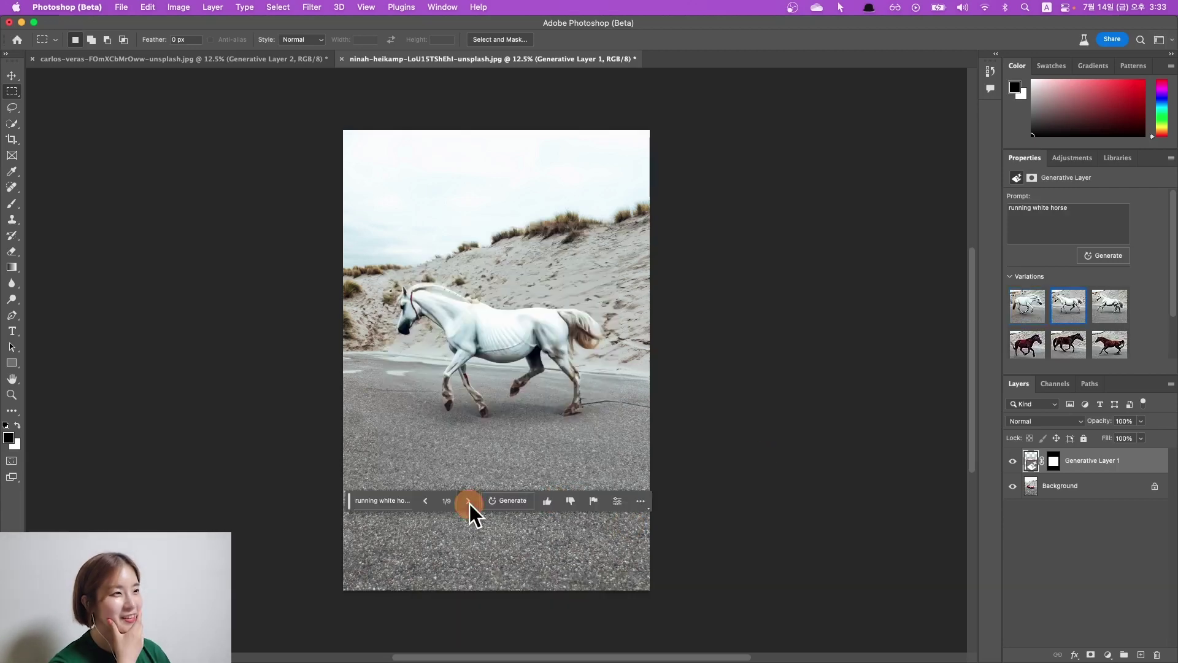
pyautogui.click(469, 502)
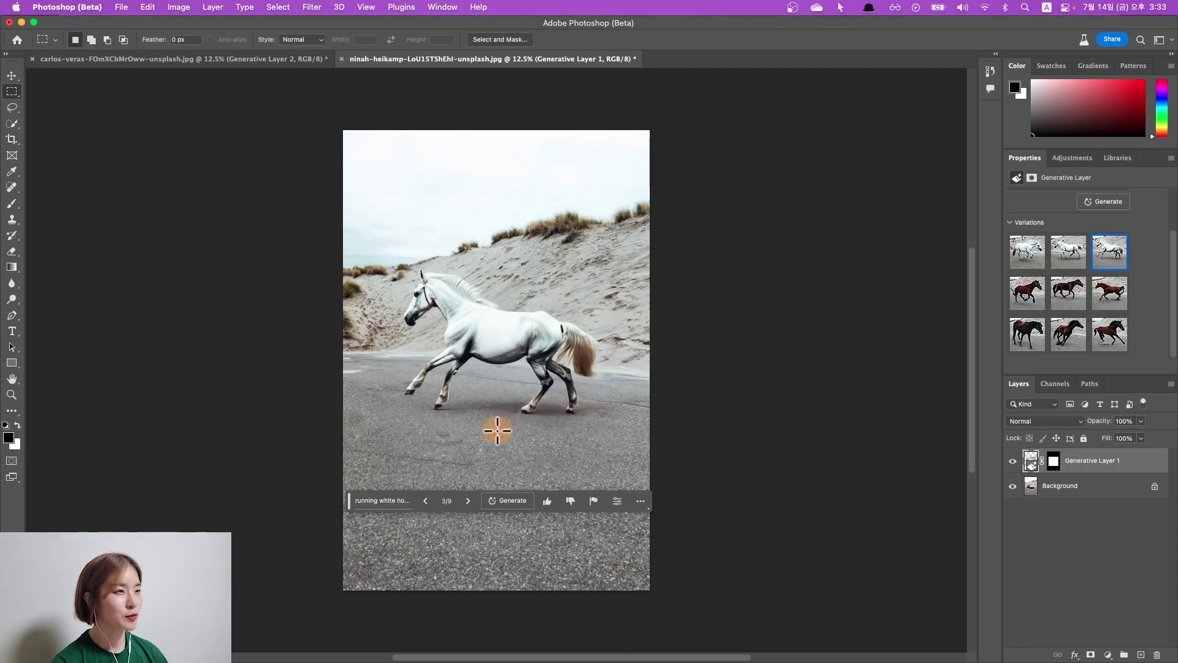
# - Rate the white horse result and bring the shop-front photo in as a new document
pyautogui.click(547, 501)
pyautogui.press('super+Tab')
pyautogui.moveTo(879, 457); pyautogui.dragTo(684, 54)
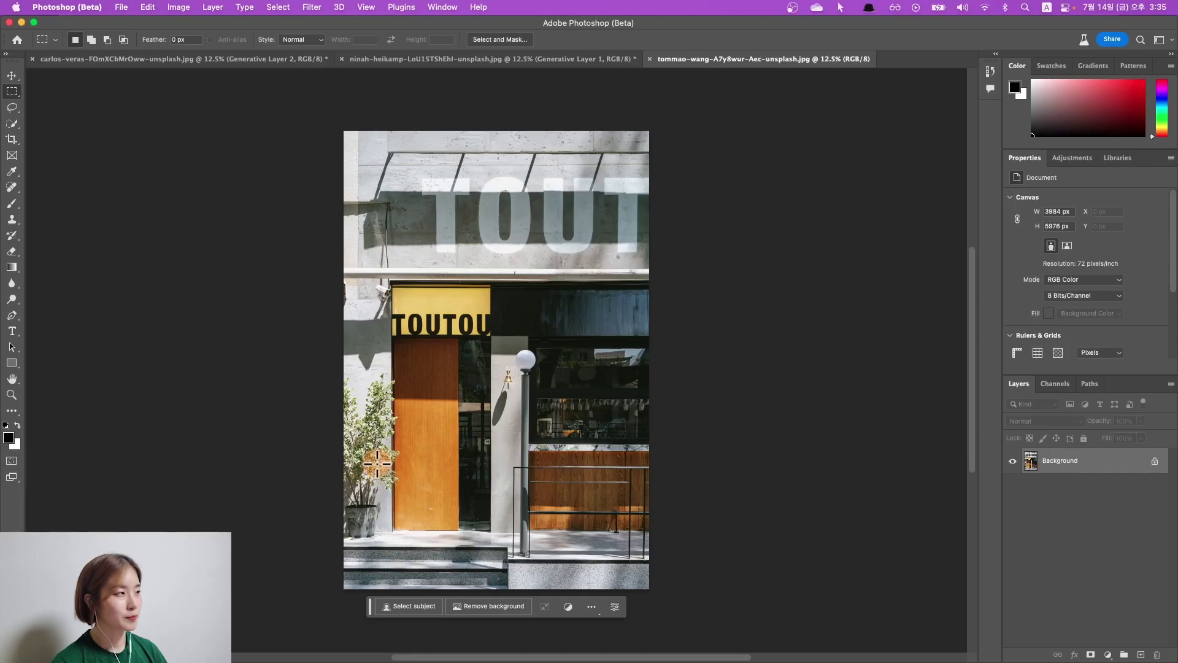
# - Select the doorstep below the orange door and enter 'cat' as the Generative Fill prompt
pyautogui.click(12, 91)
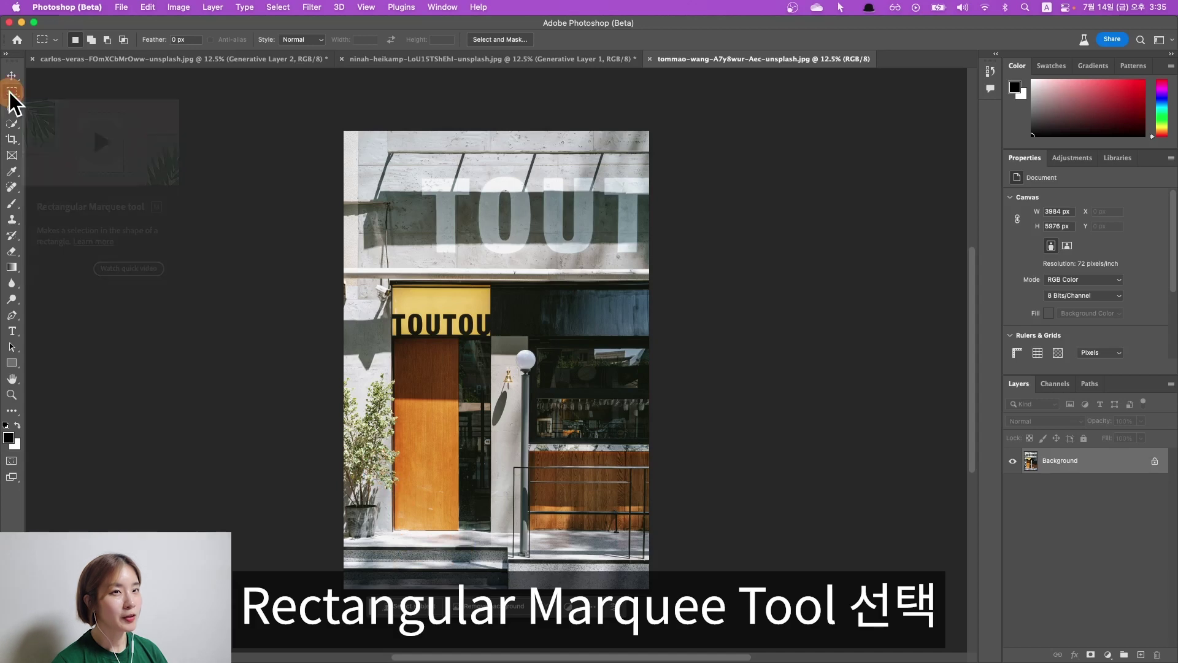
pyautogui.moveTo(369, 470); pyautogui.dragTo(466, 557)
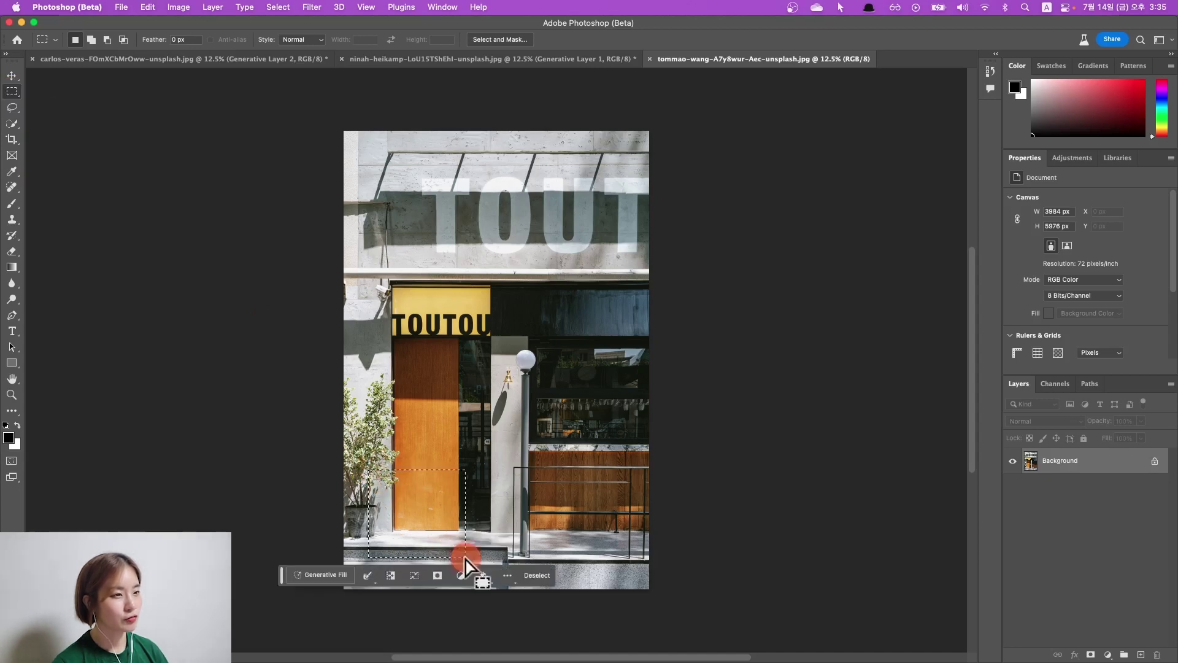
pyautogui.click(320, 574)
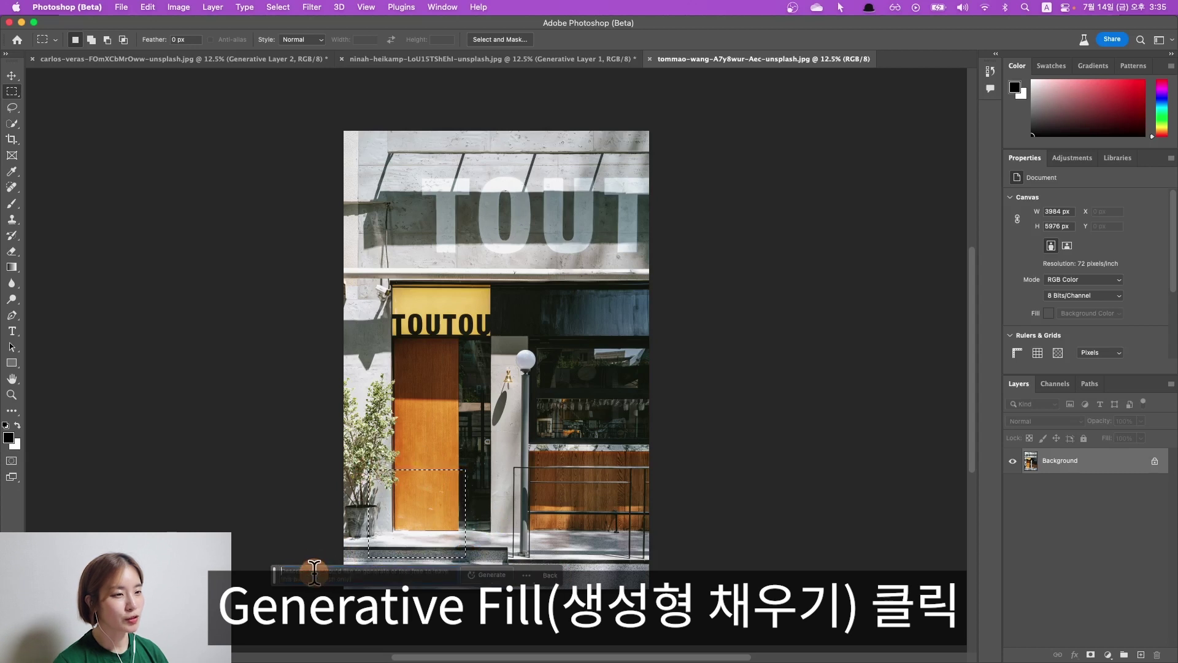
pyautogui.write('cat')
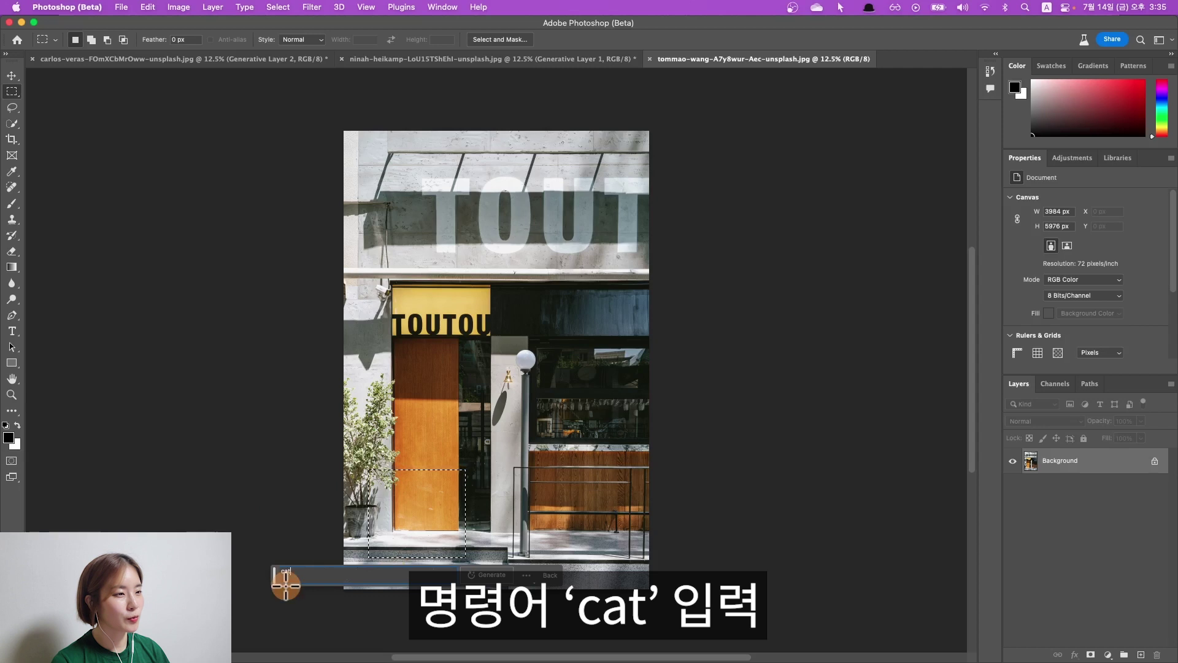
# - Generate the cat fill and keep the white cat, variation 2 of 3
pyautogui.click(480, 577)
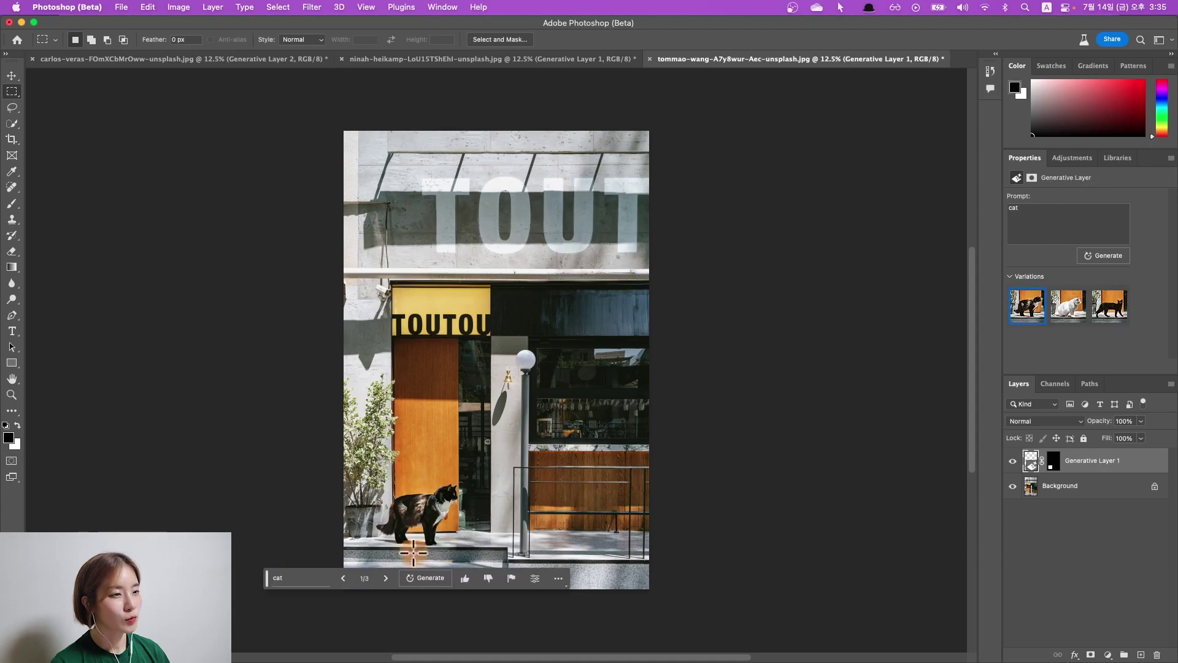
pyautogui.click(388, 580)
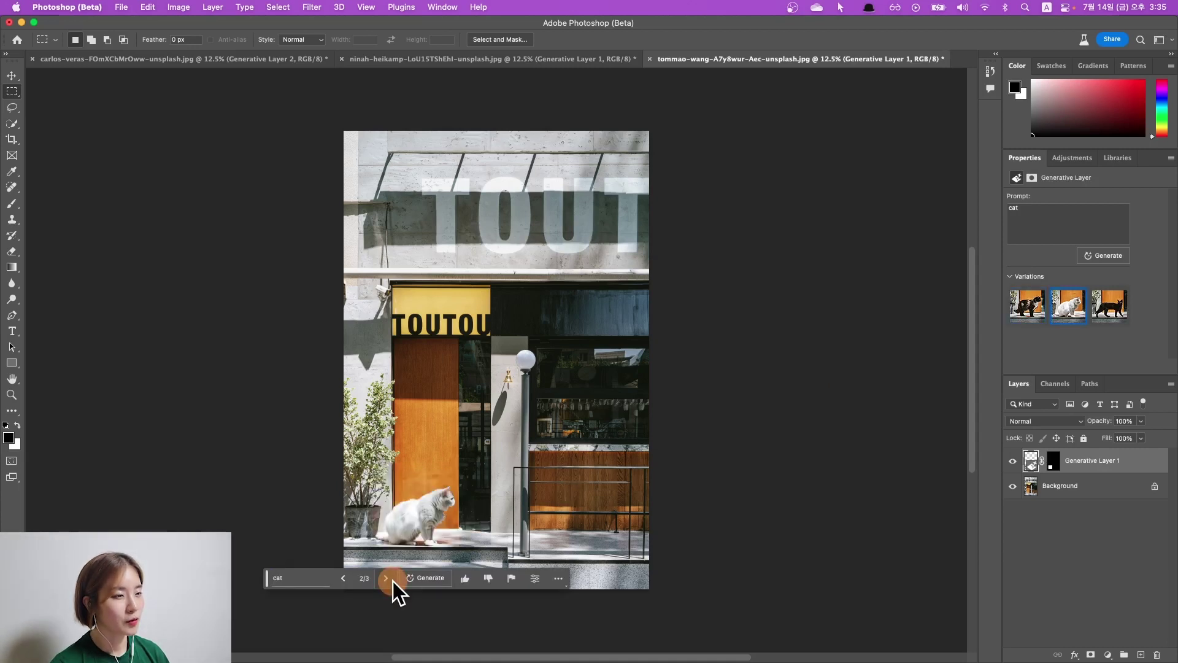
pyautogui.click(387, 579)
pyautogui.click(343, 578)
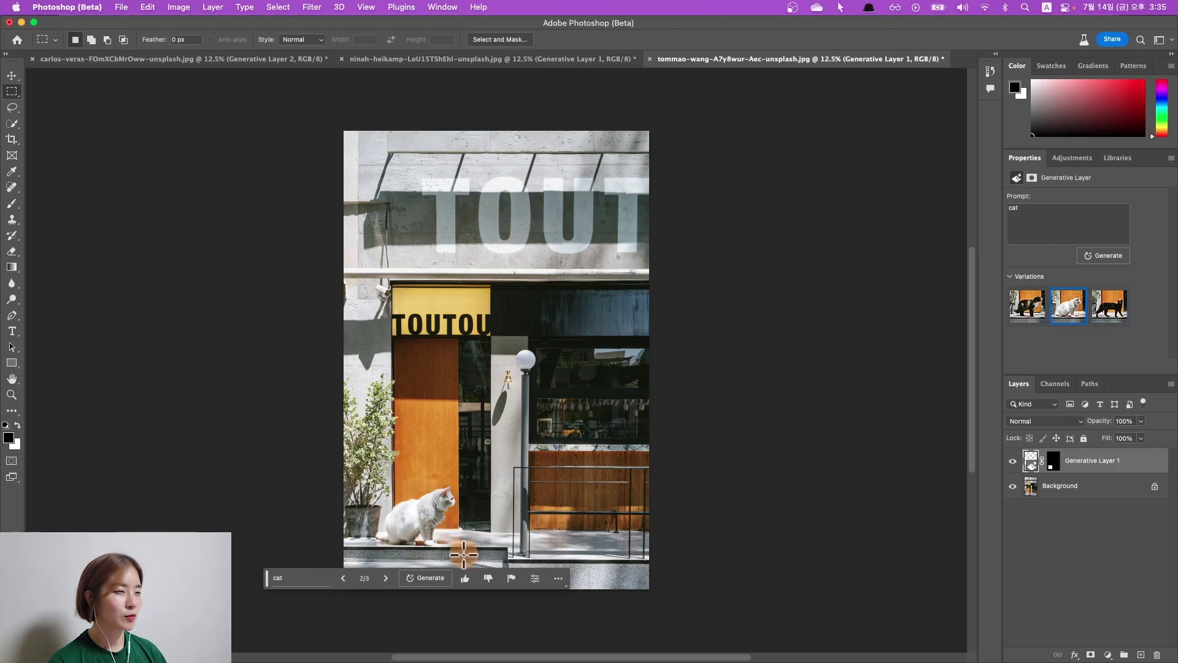
pyautogui.click(291, 579)
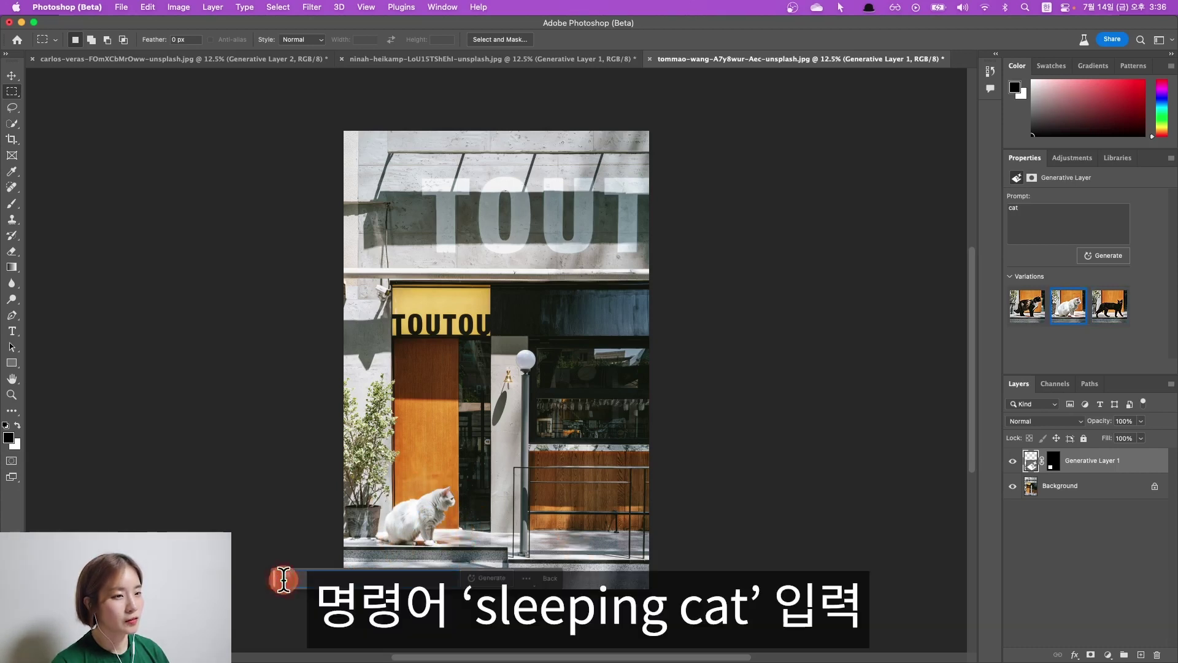
# - Regenerate with the 'sleeping cat' prompt and return to the orange tabby, variation 1 of 6
pyautogui.write('ㄴ')
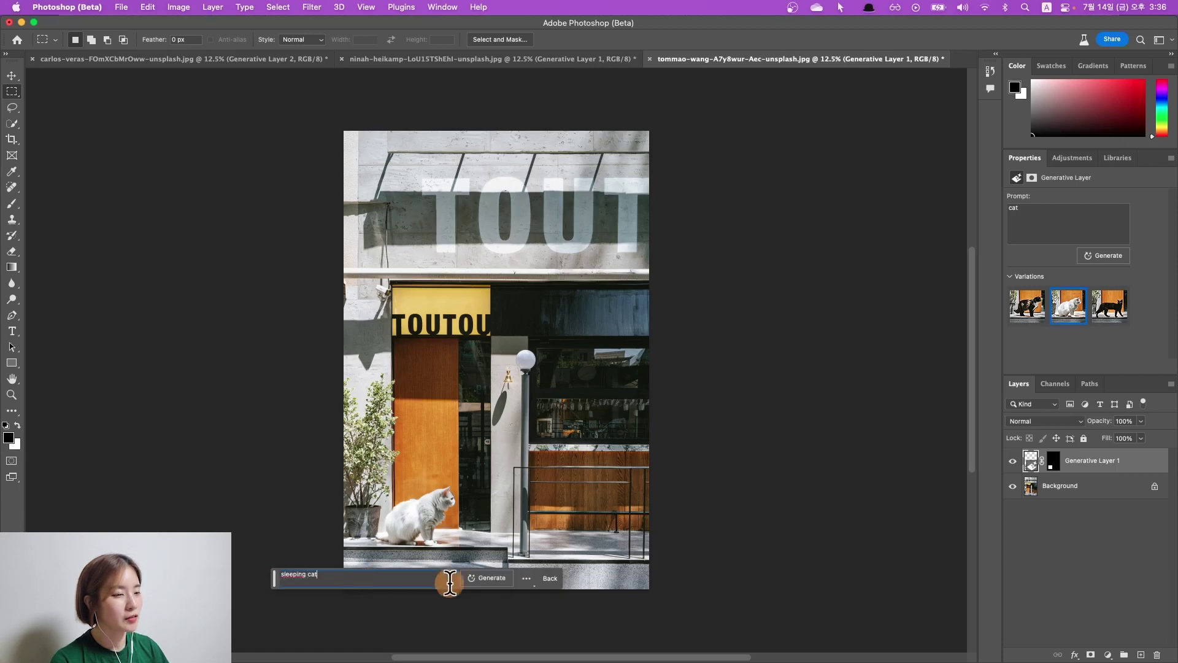
pyautogui.click(488, 579)
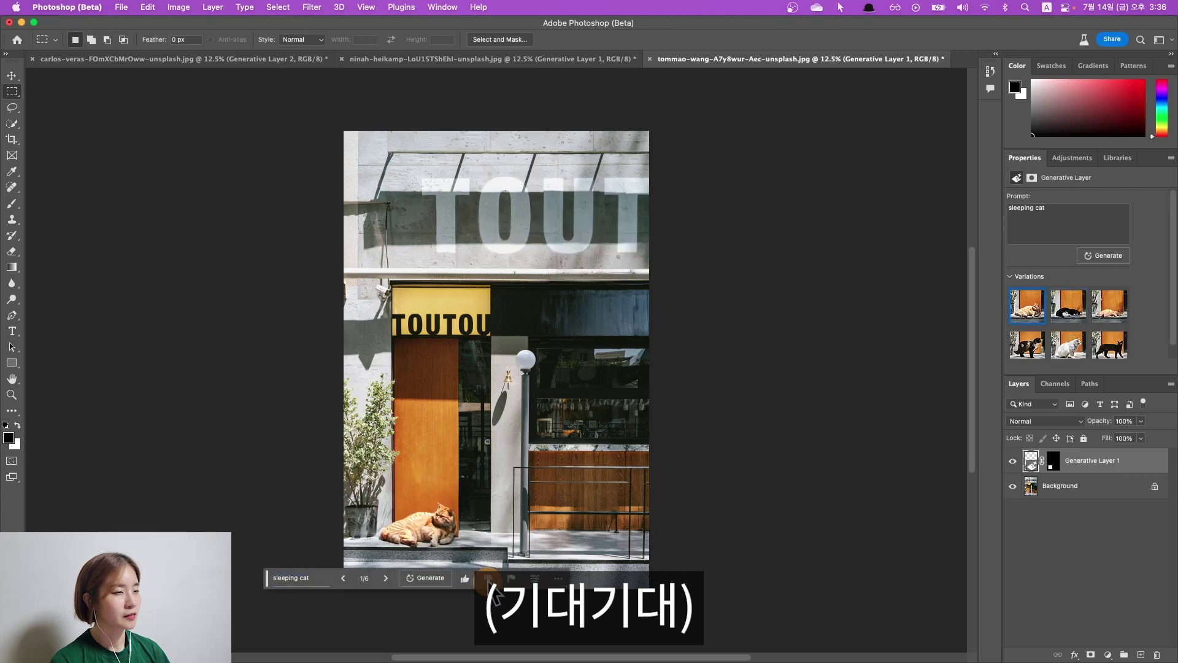
pyautogui.click(386, 578)
pyautogui.click(385, 578)
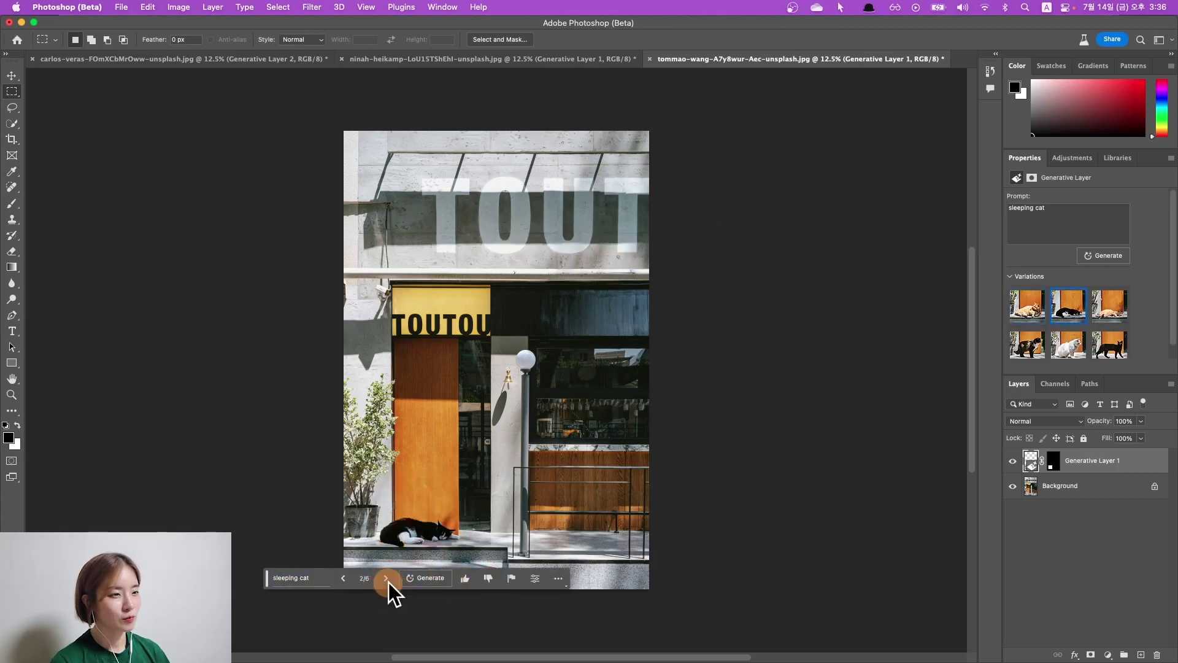
pyautogui.click(343, 578)
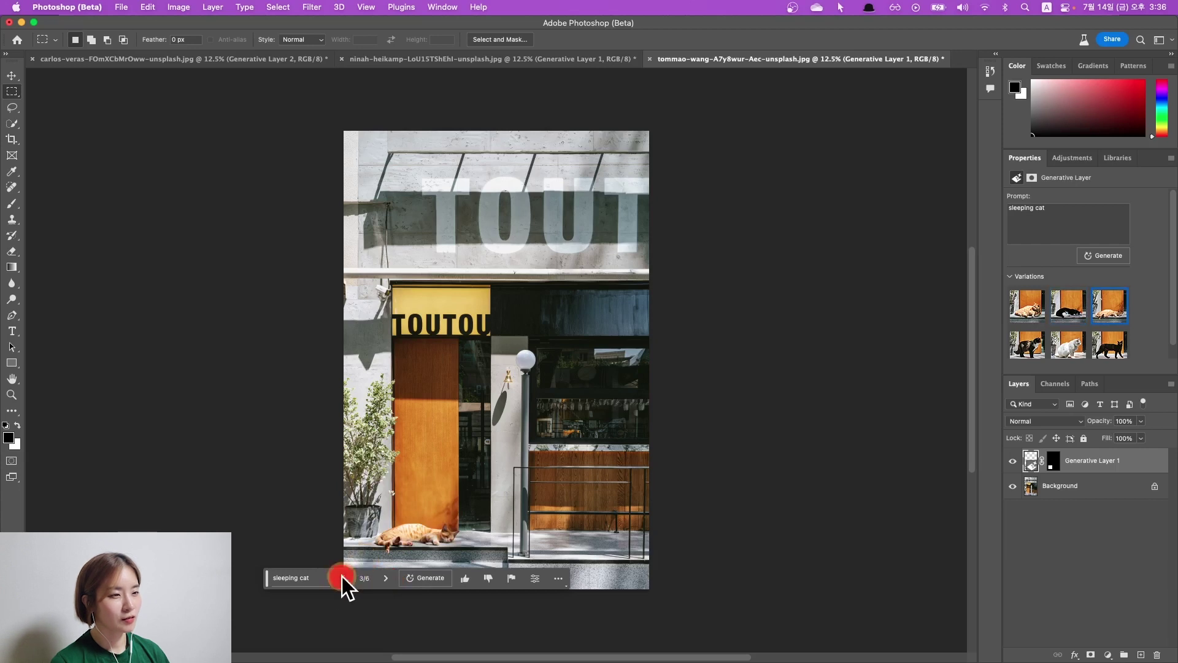
pyautogui.click(343, 578)
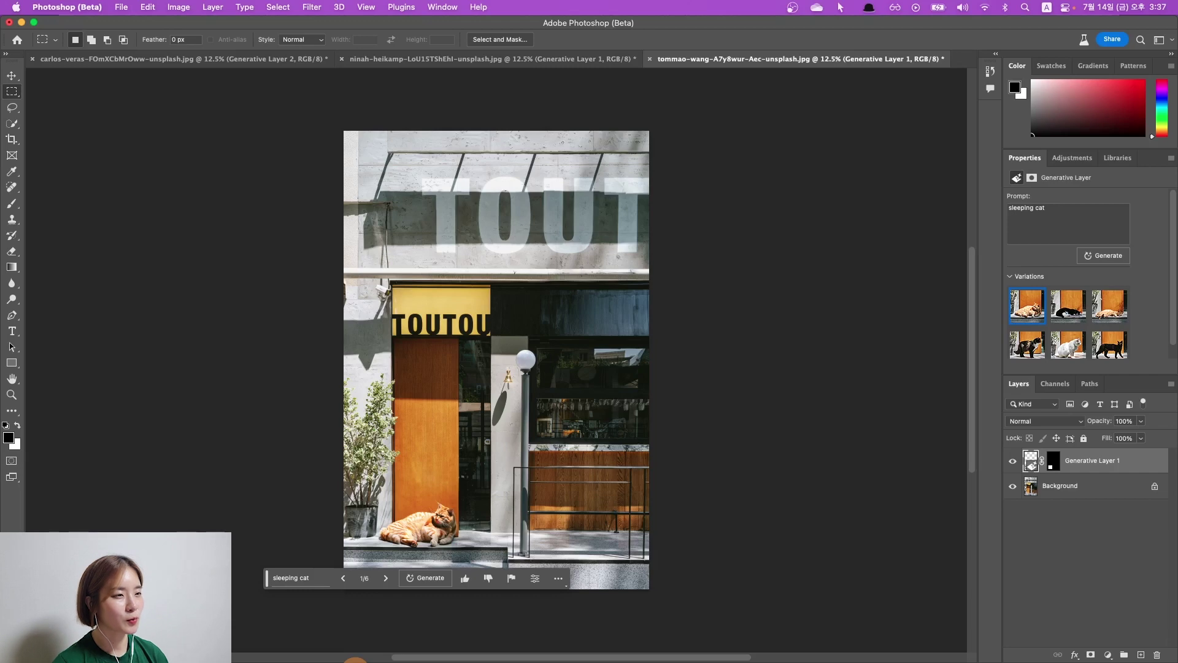
pyautogui.press('super+equal')
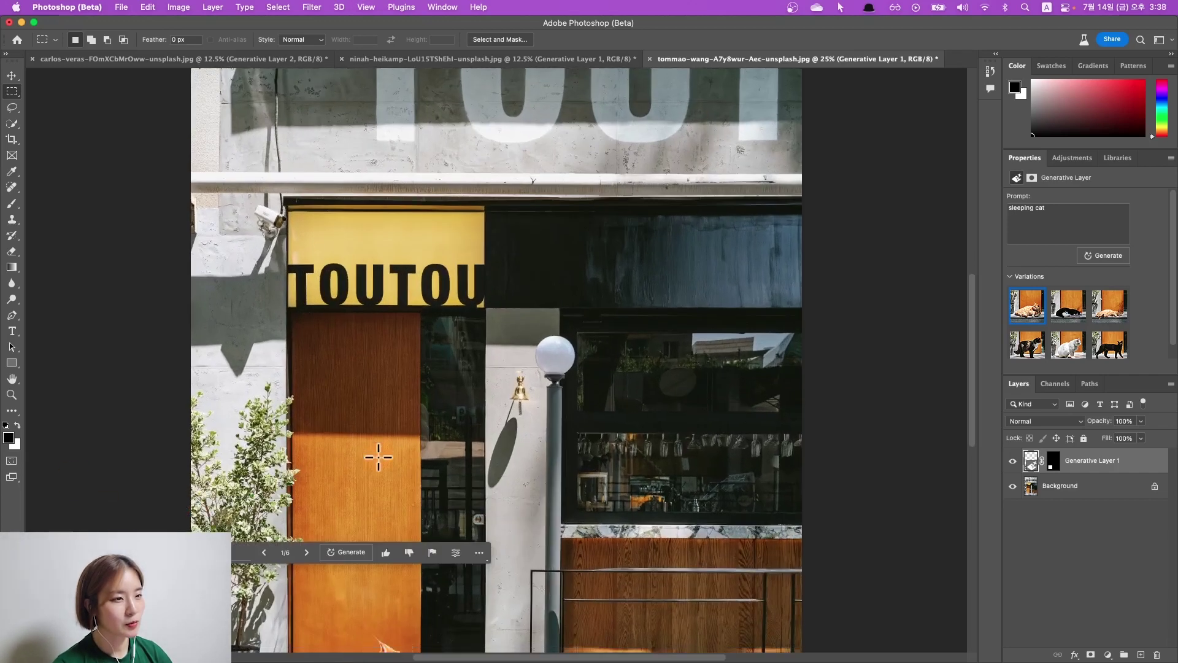
pyautogui.scroll(-5, 378, 457)
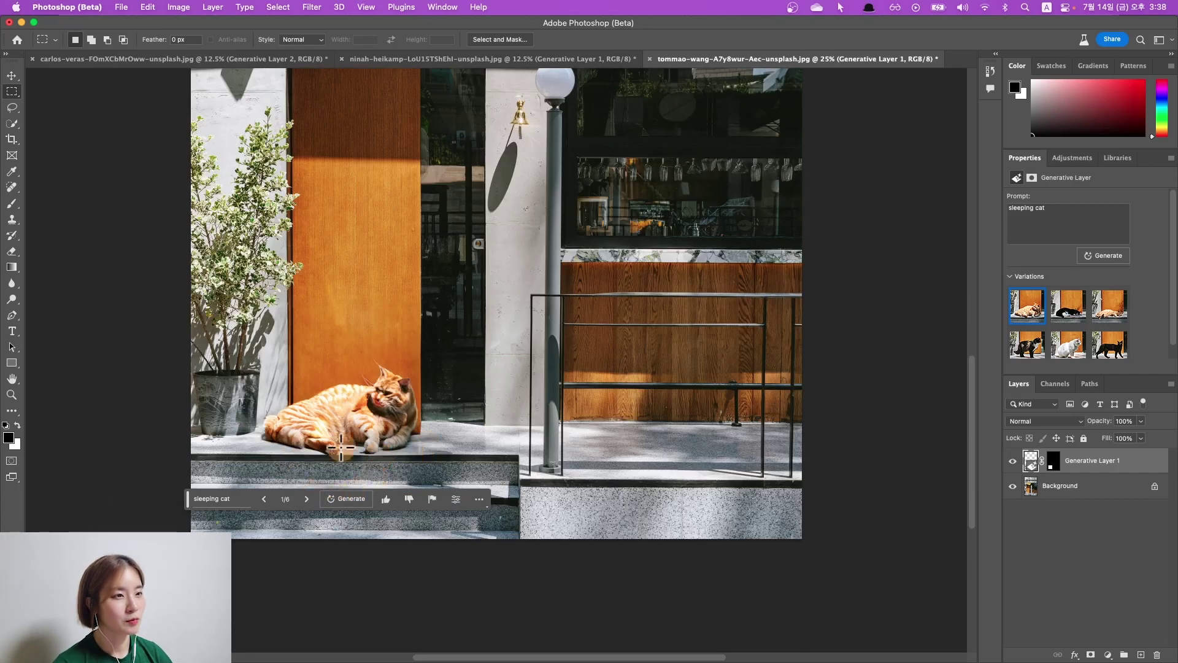
pyautogui.press('super+minus')
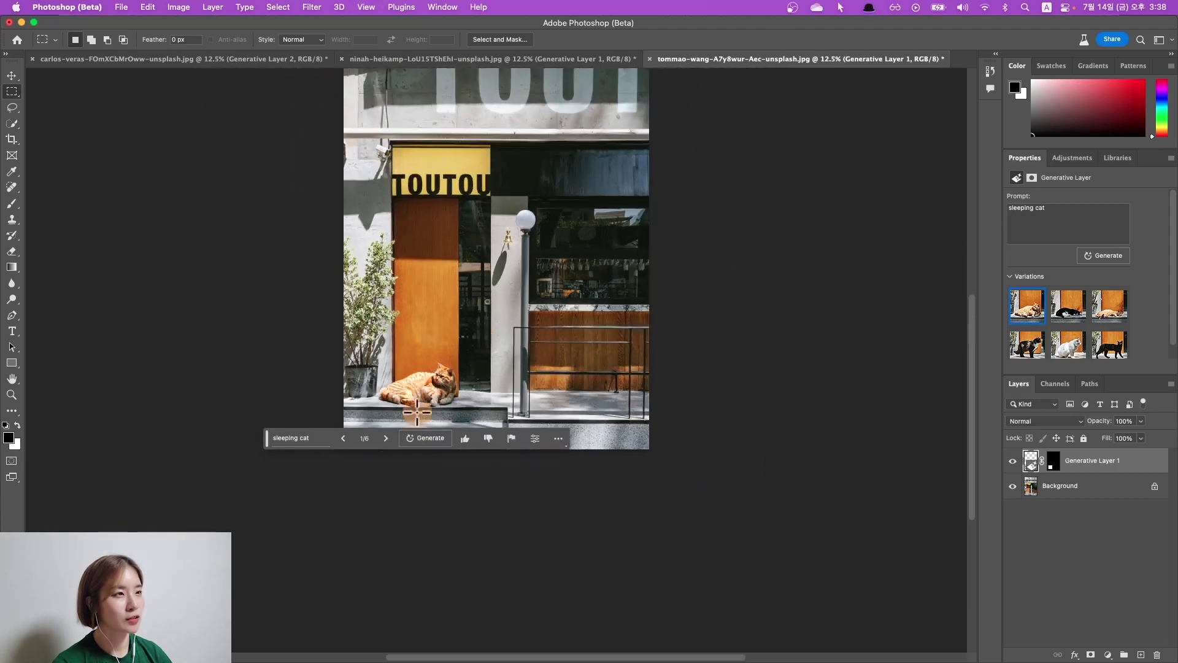
pyautogui.scroll(2, 416, 414)
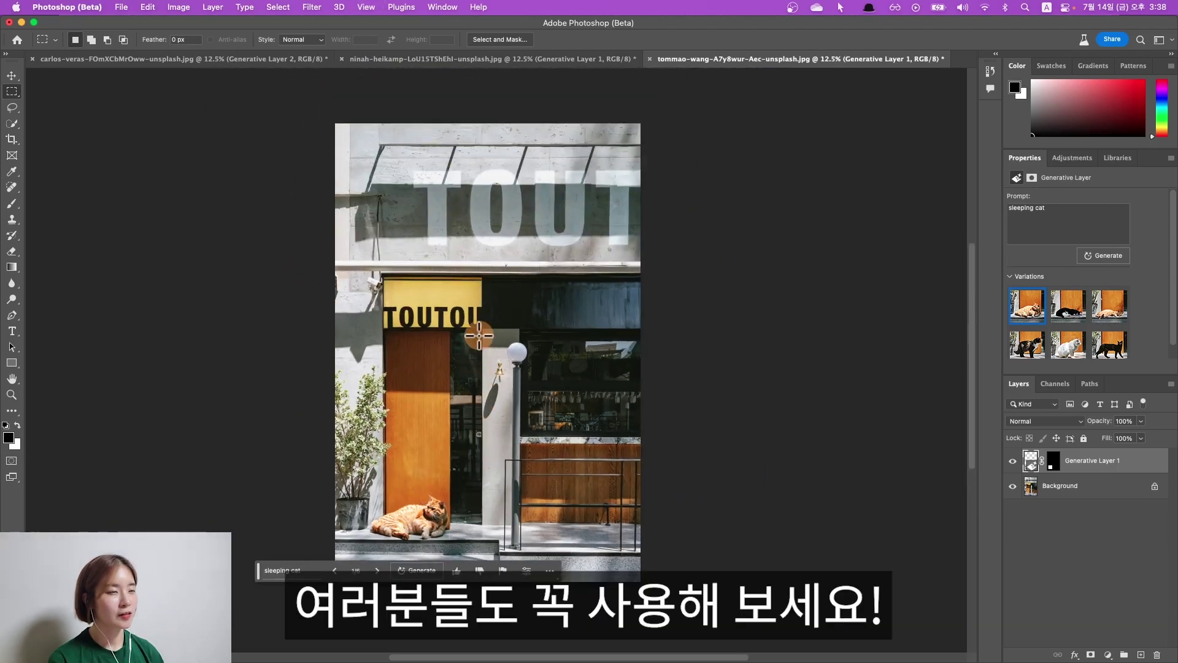